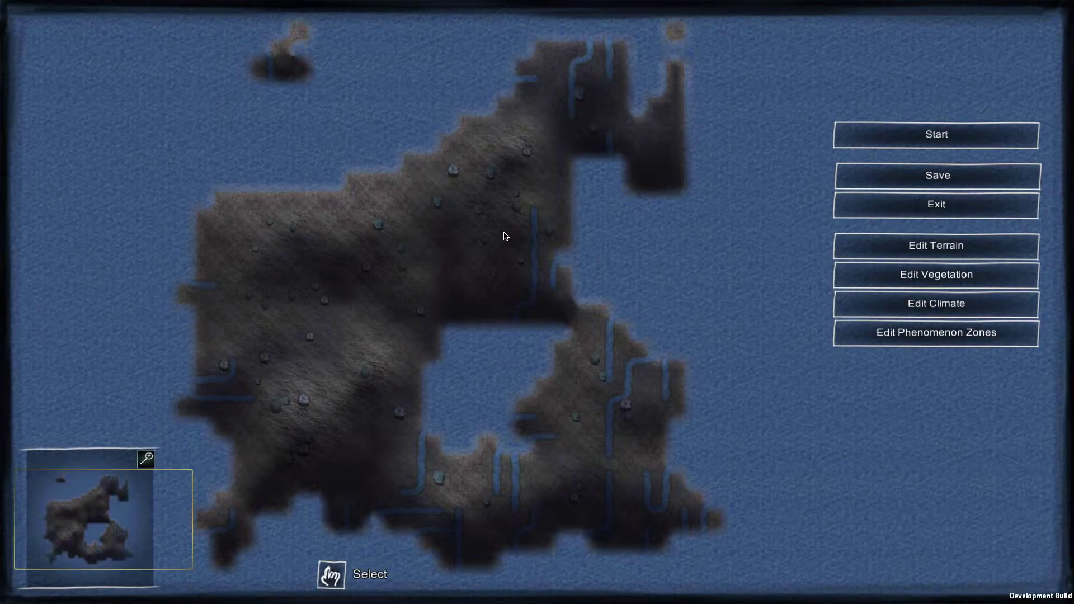
# Pan around the existing island map to survey its inner bay and upper coast.
pyautogui.scroll(5, 504, 236)
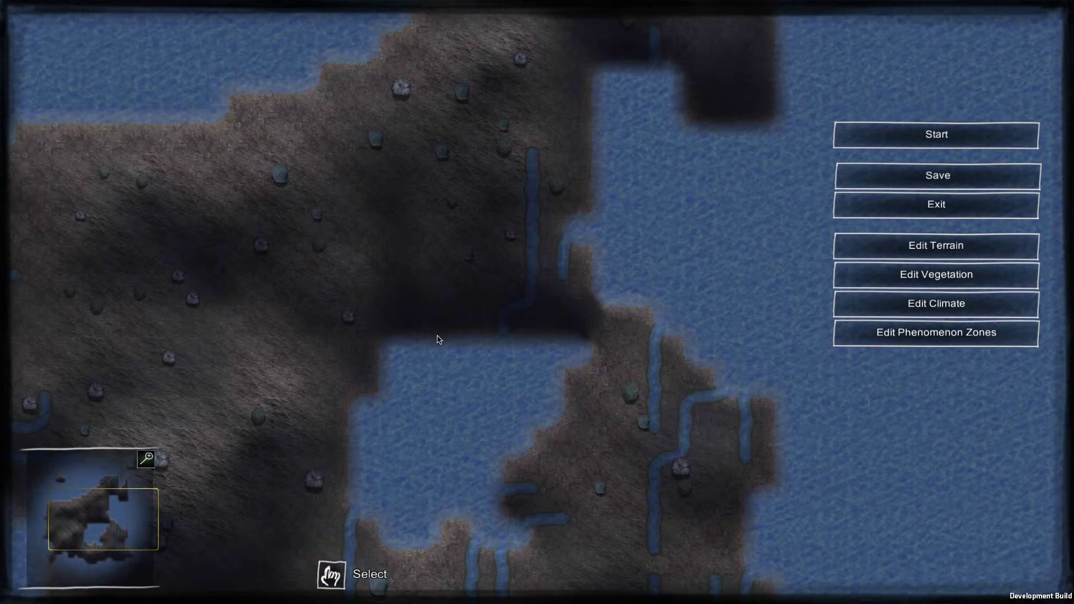
pyautogui.moveTo(438, 340); pyautogui.dragTo(599, 196)
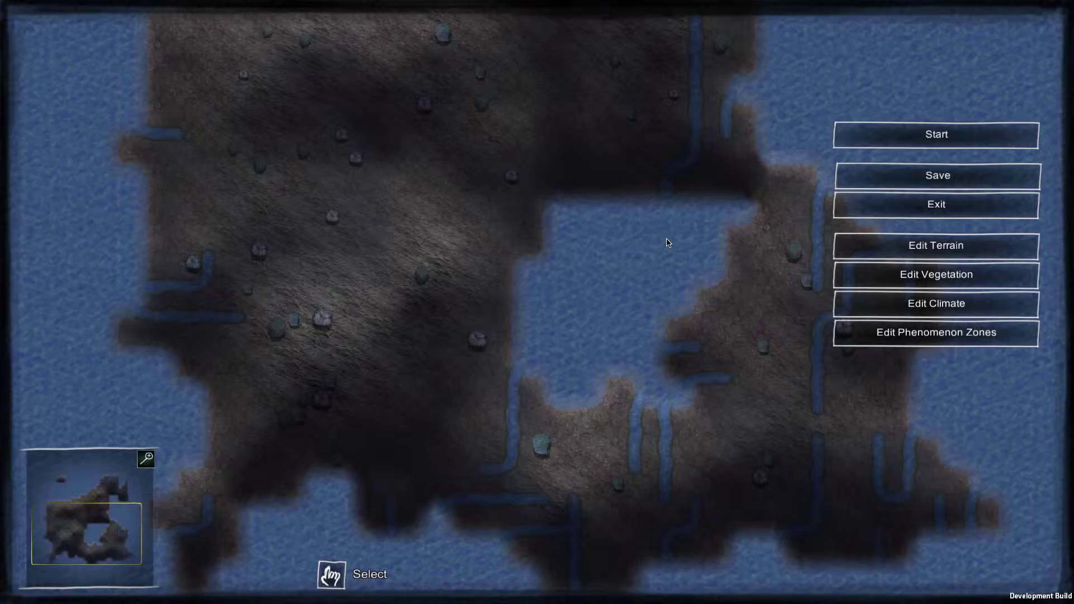
pyautogui.moveTo(659, 243); pyautogui.dragTo(556, 275)
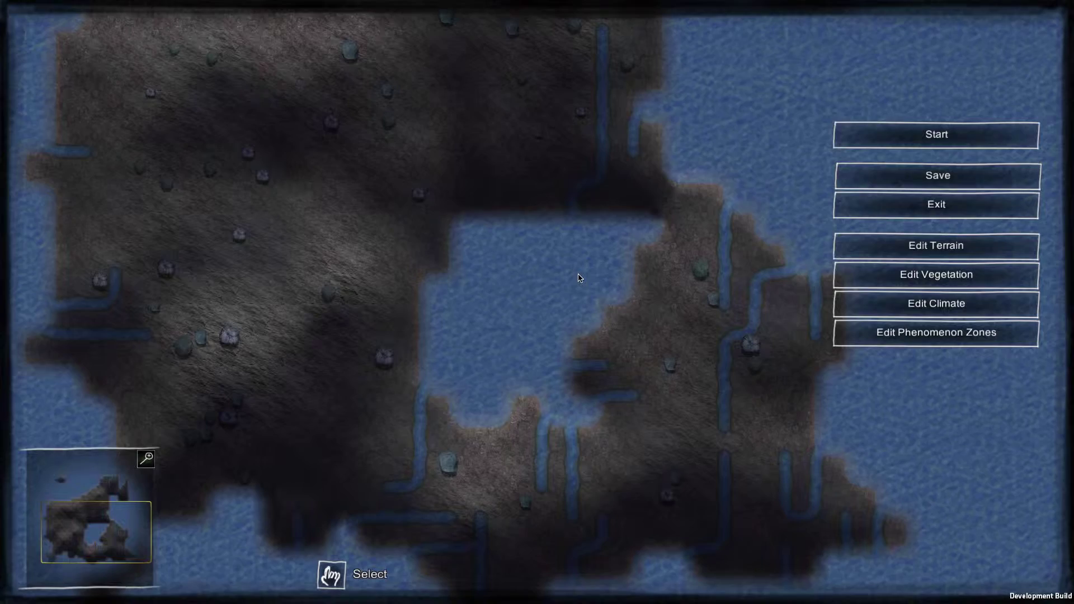
pyautogui.moveTo(408, 168); pyautogui.dragTo(409, 219)
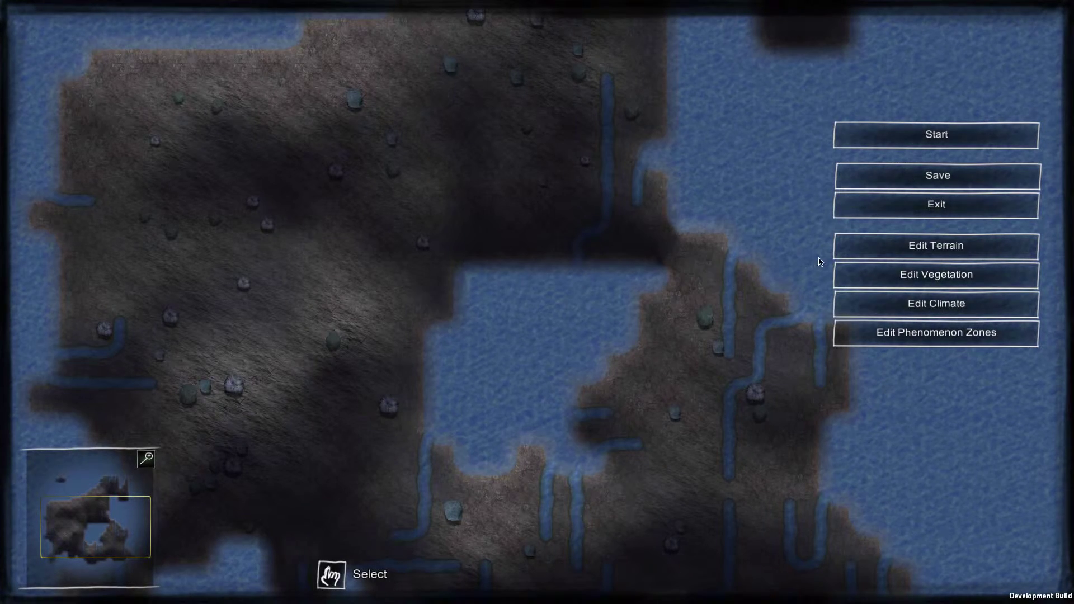
# Regenerate the terrain five times until a large river-crossed island appears, then close the Terrain Editor.
pyautogui.click(865, 248)
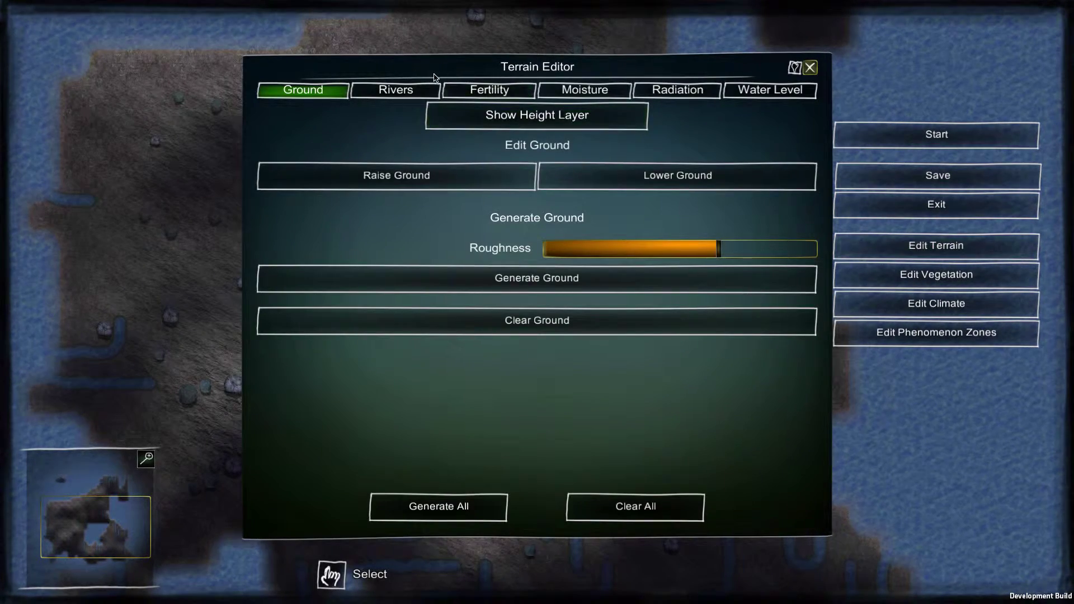
pyautogui.moveTo(443, 75); pyautogui.dragTo(650, 78)
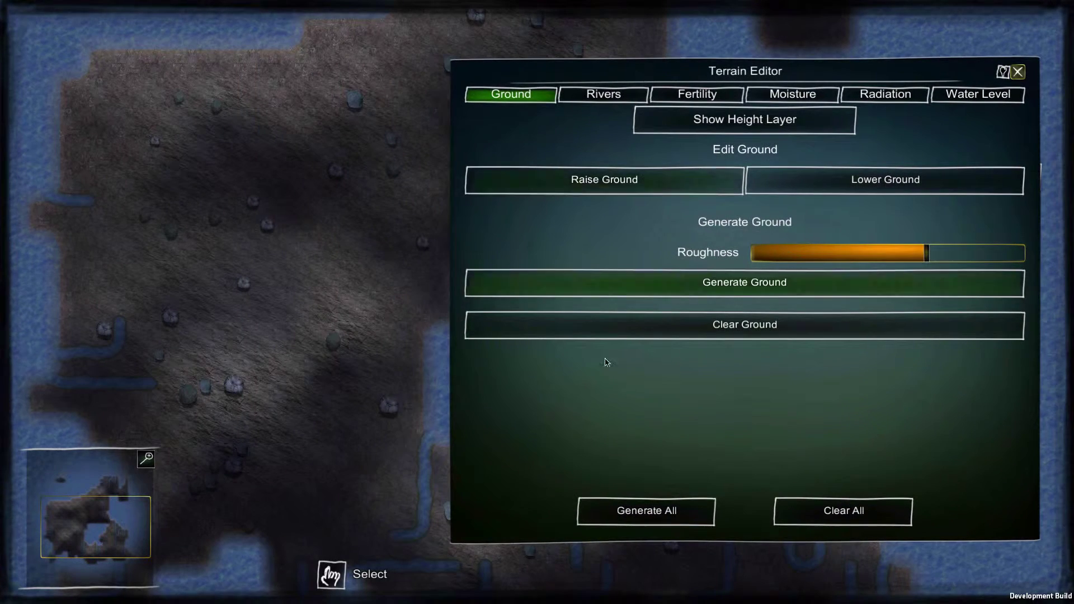
pyautogui.click(639, 518)
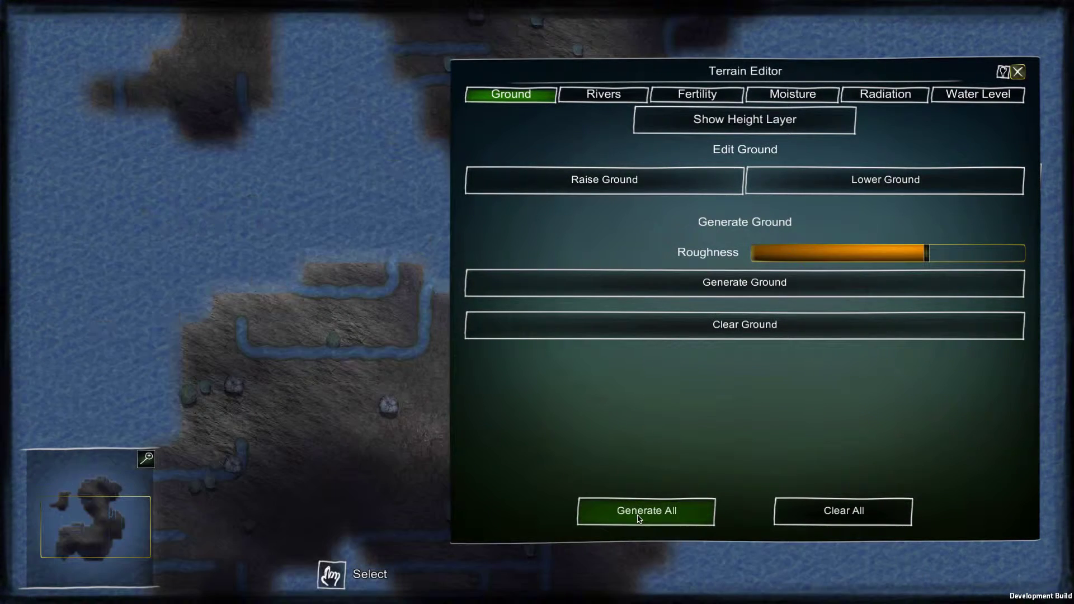
pyautogui.click(638, 518)
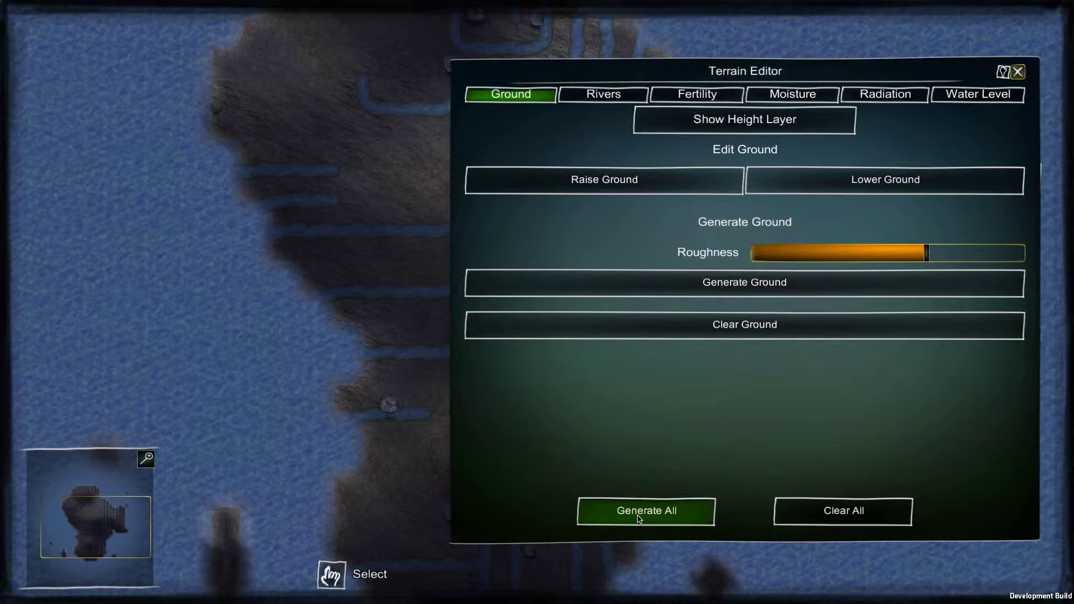
pyautogui.click(639, 518)
pyautogui.click(638, 518)
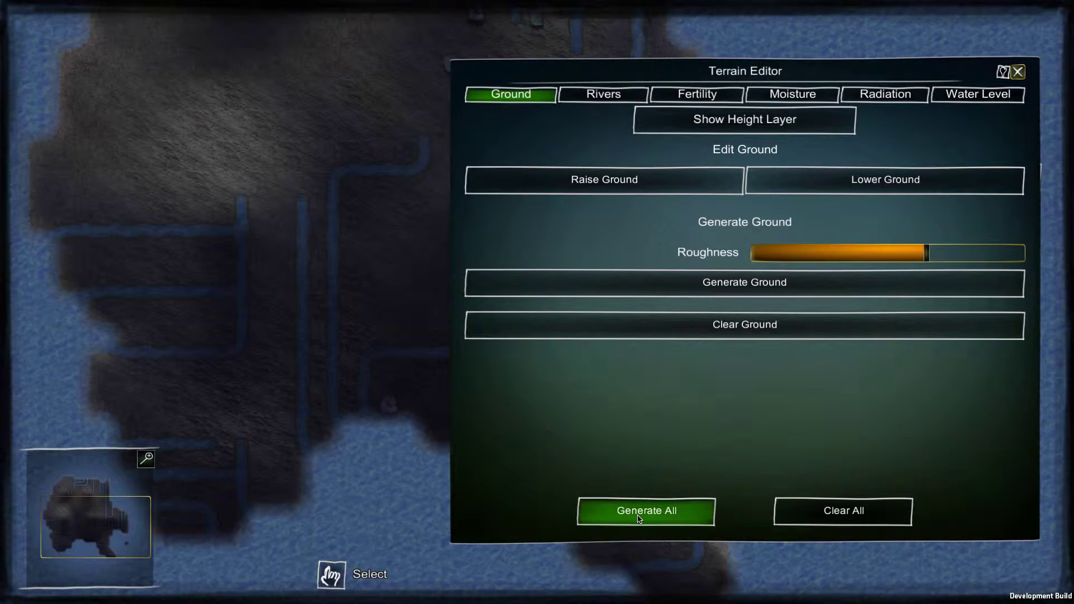
pyautogui.click(639, 518)
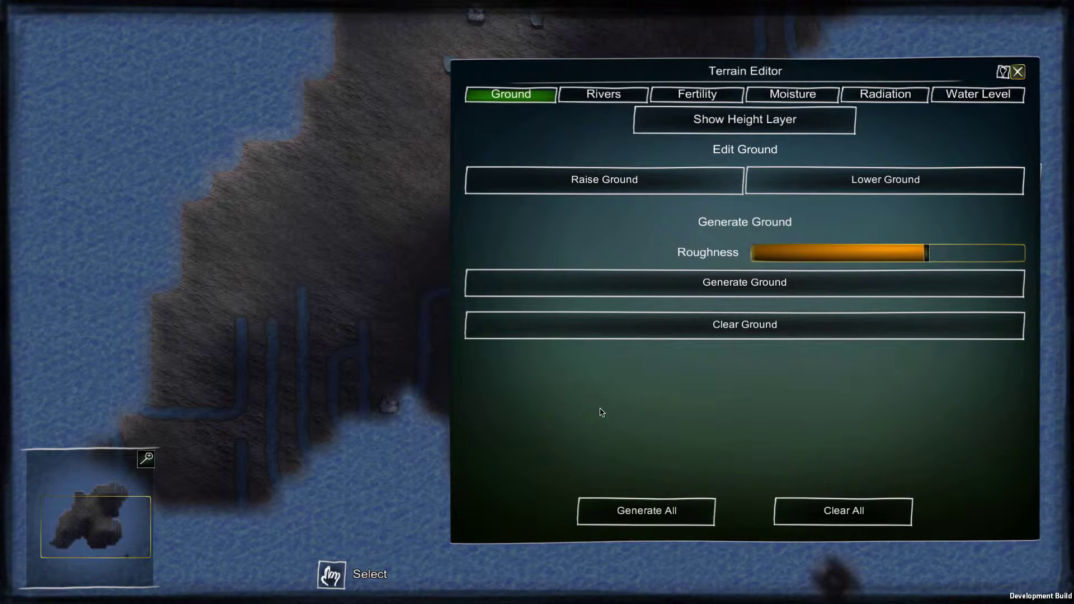
pyautogui.click(1019, 73)
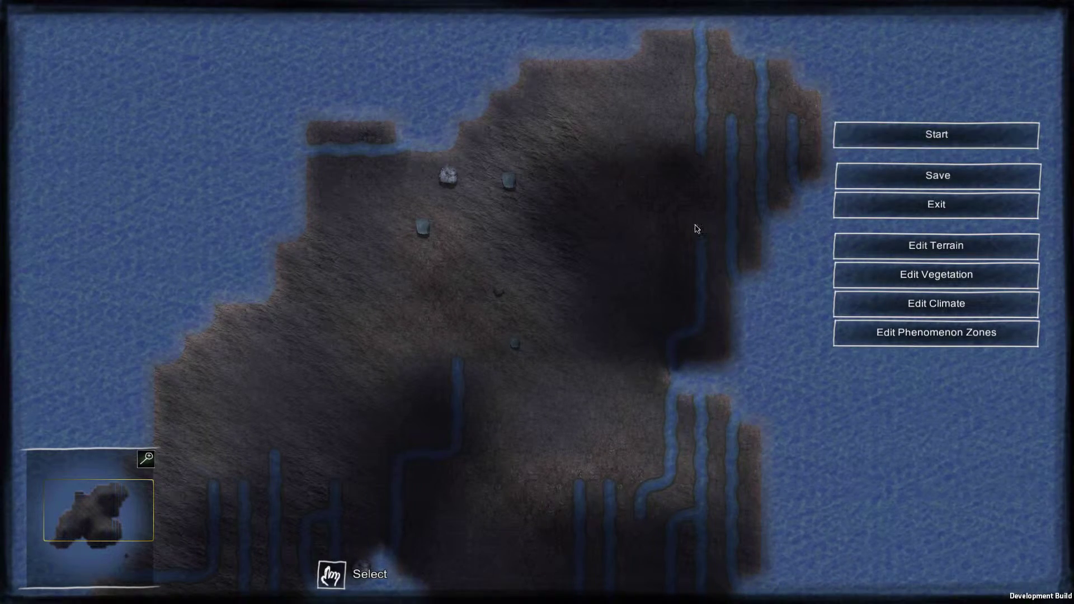
# With Lower Ground, sink three patches of land near the bay into water.
pyautogui.click(876, 247)
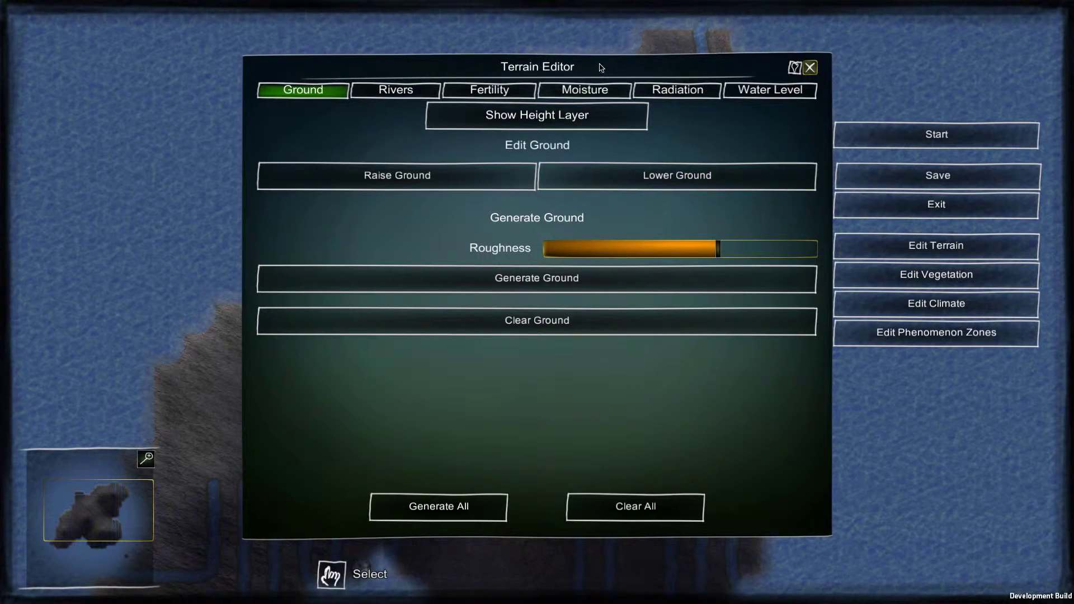
pyautogui.moveTo(600, 67); pyautogui.dragTo(843, 58)
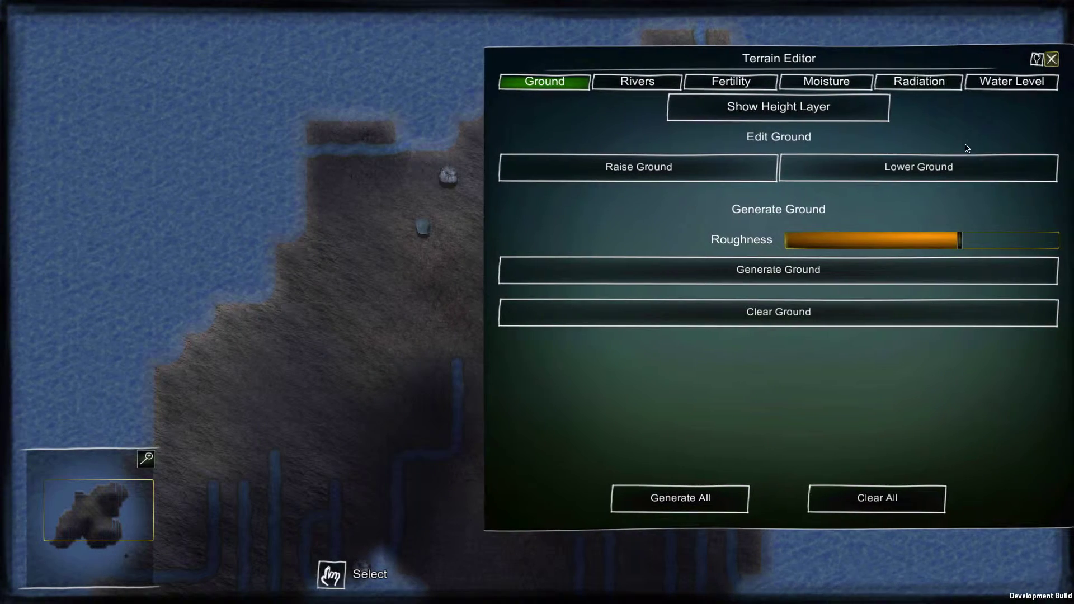
pyautogui.click(958, 174)
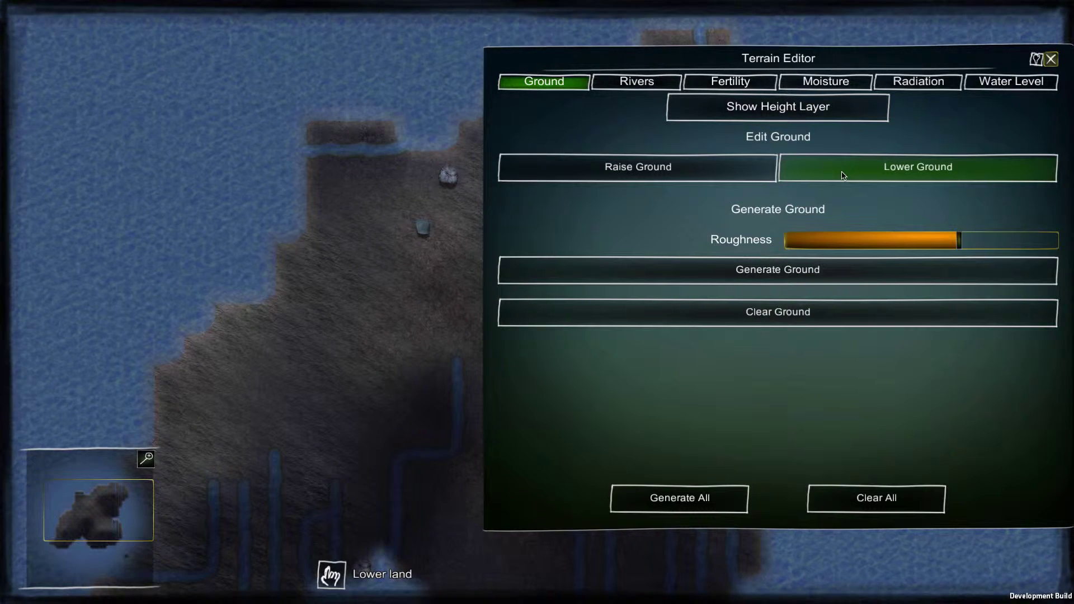
pyautogui.click(259, 323)
pyautogui.click(308, 337)
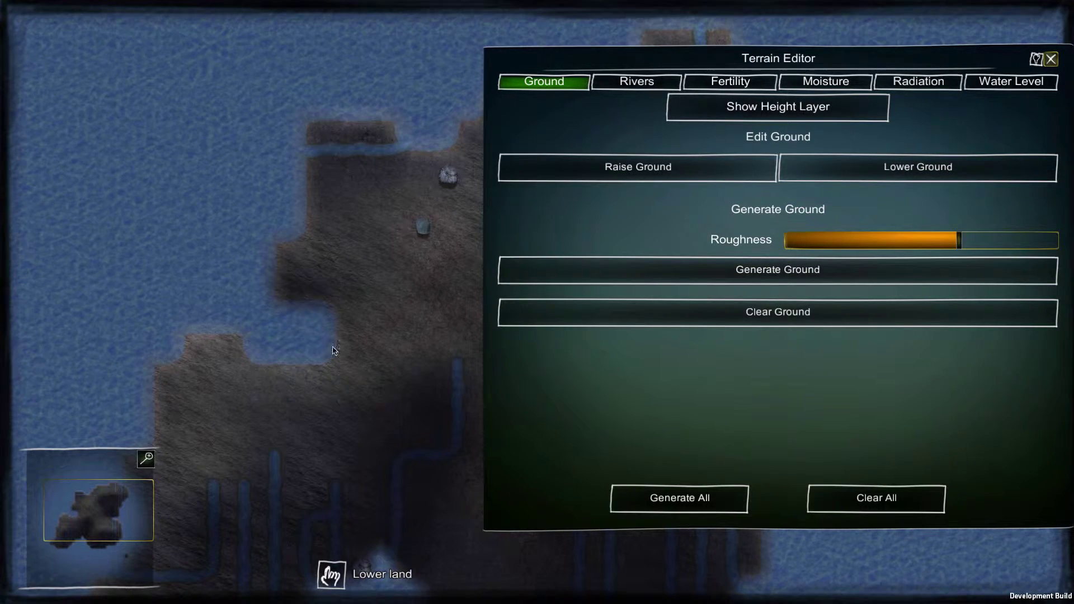
pyautogui.click(349, 353)
# Lower two more patches so the islands separate, then close the Terrain Editor.
pyautogui.press('d')
pyautogui.click(361, 258)
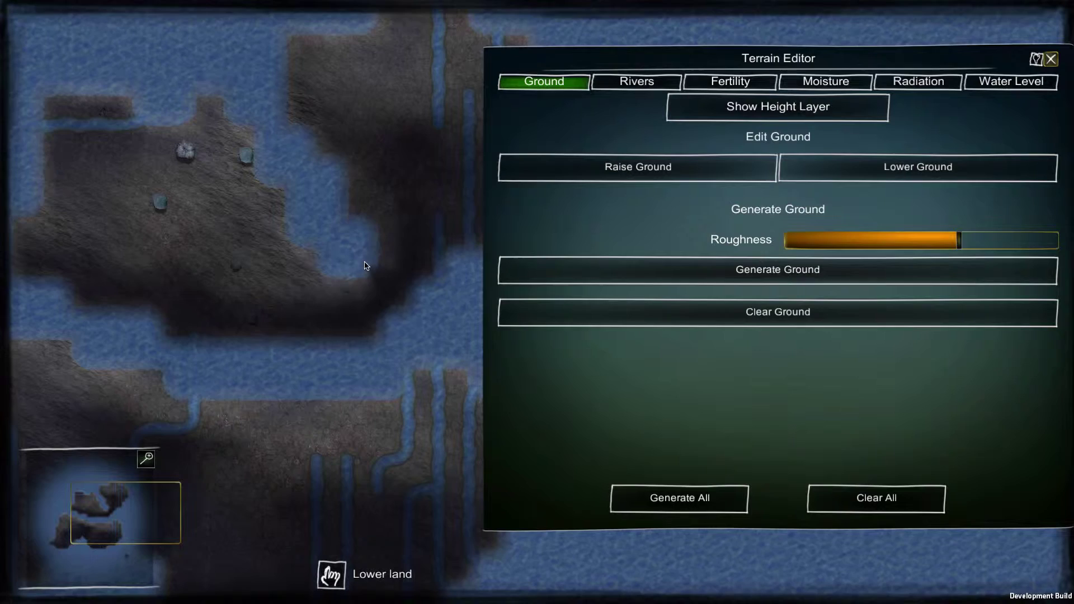
pyautogui.click(380, 287)
pyautogui.press('w')
pyautogui.press('d')
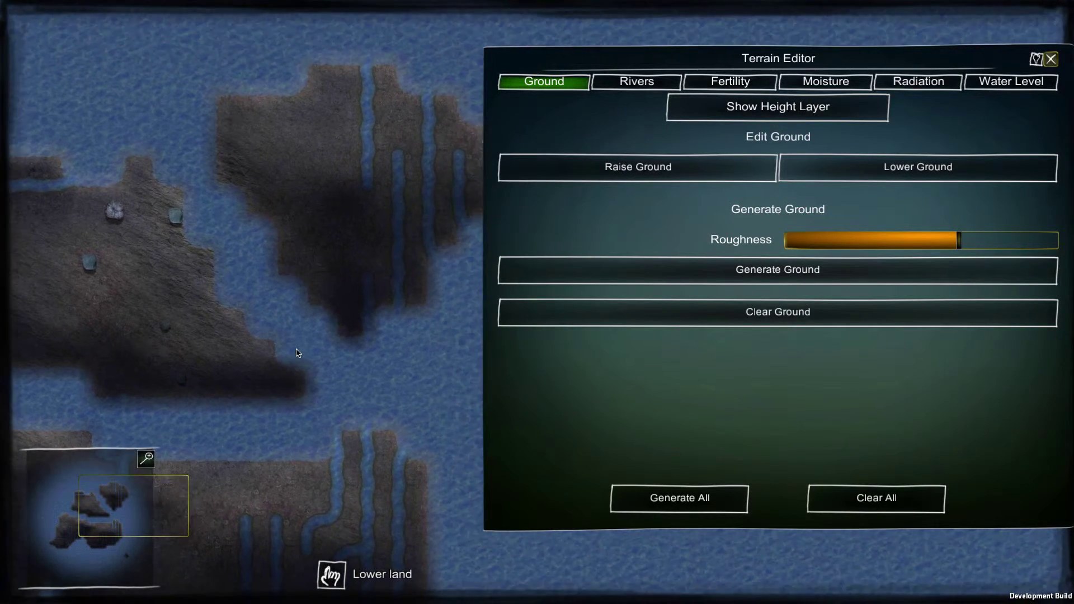
pyautogui.press('a')
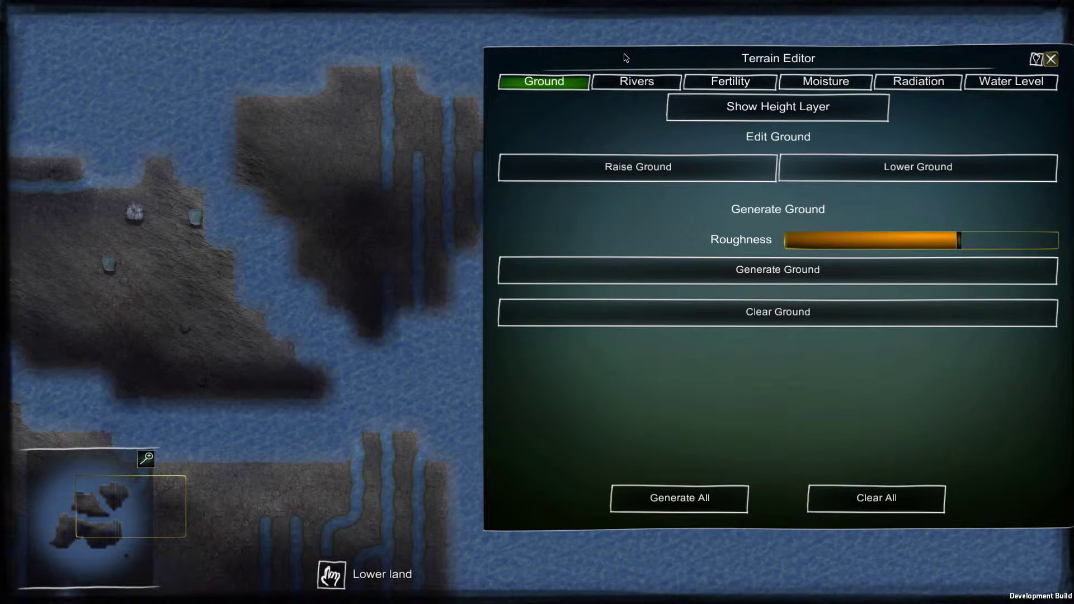
pyautogui.click(126, 499)
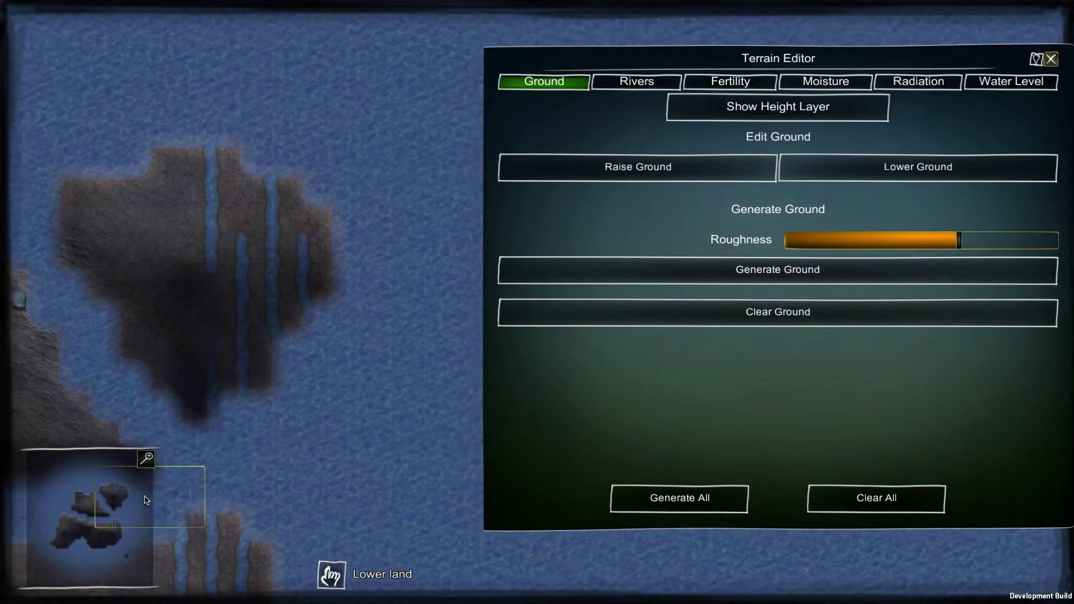
pyautogui.click(110, 498)
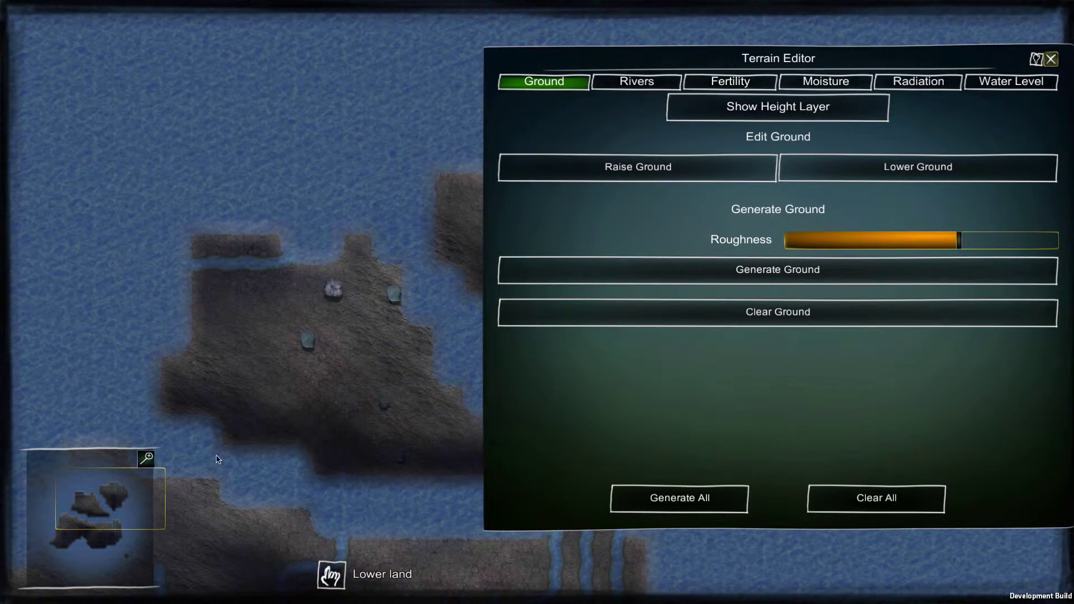
pyautogui.click(1051, 59)
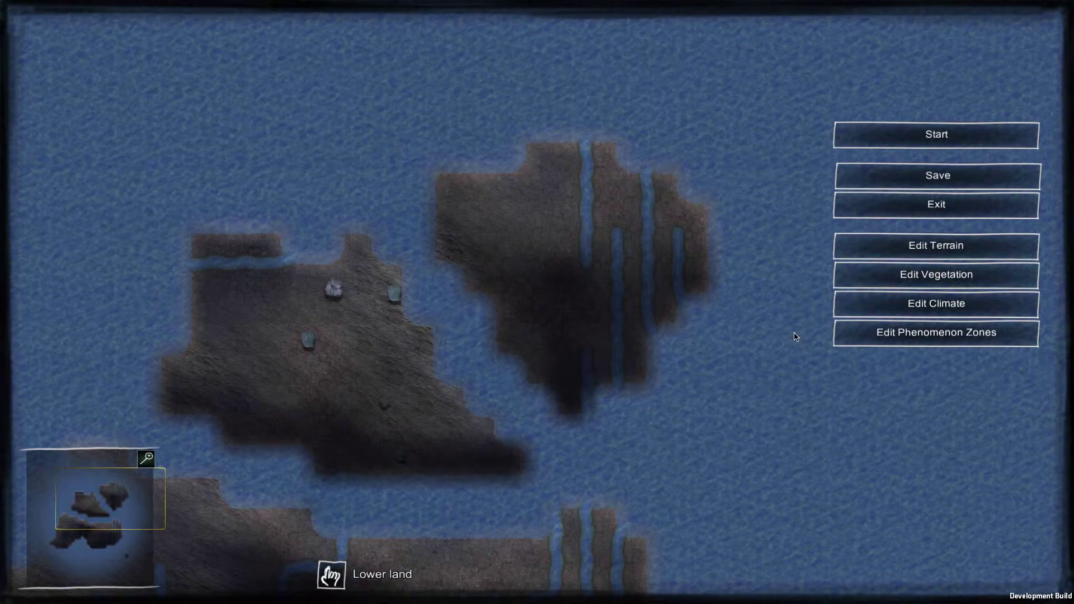
# Turn on the Show Base Fertility Layer overlay over the islands.
pyautogui.click(875, 245)
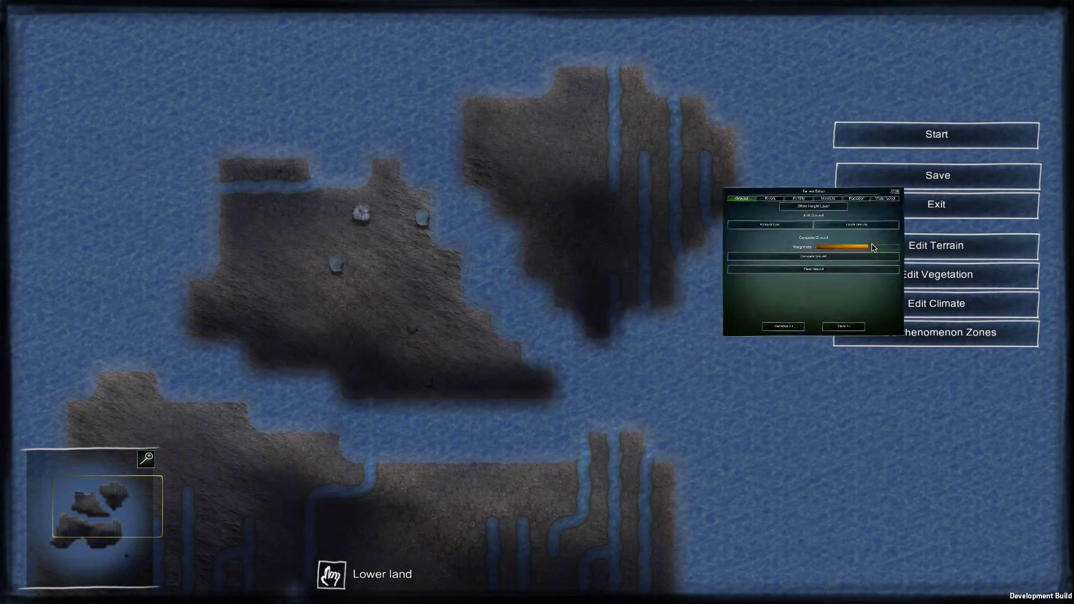
pyautogui.click(486, 119)
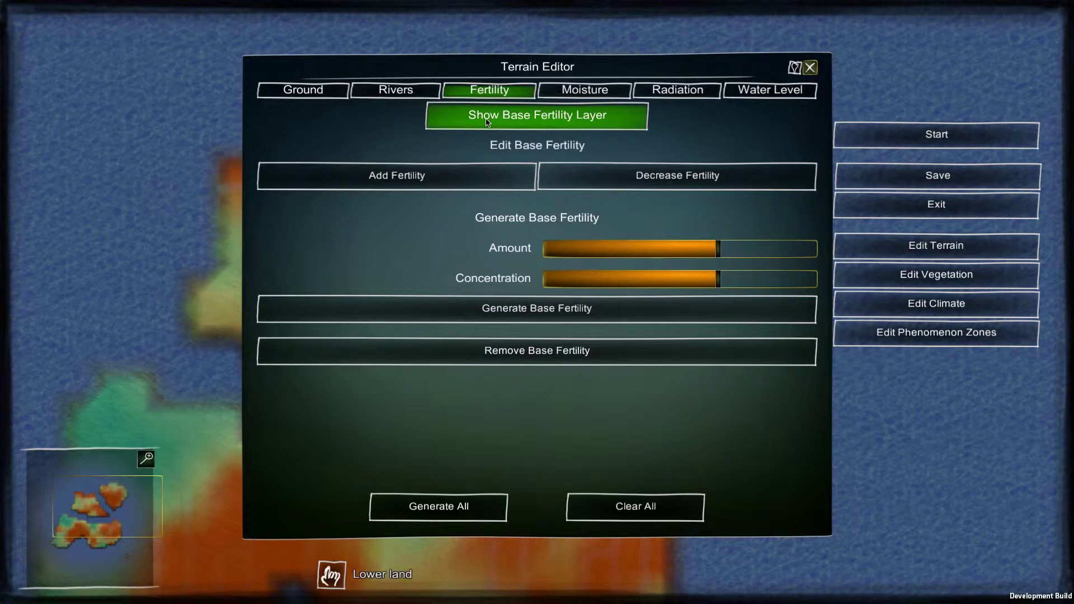
pyautogui.click(94, 505)
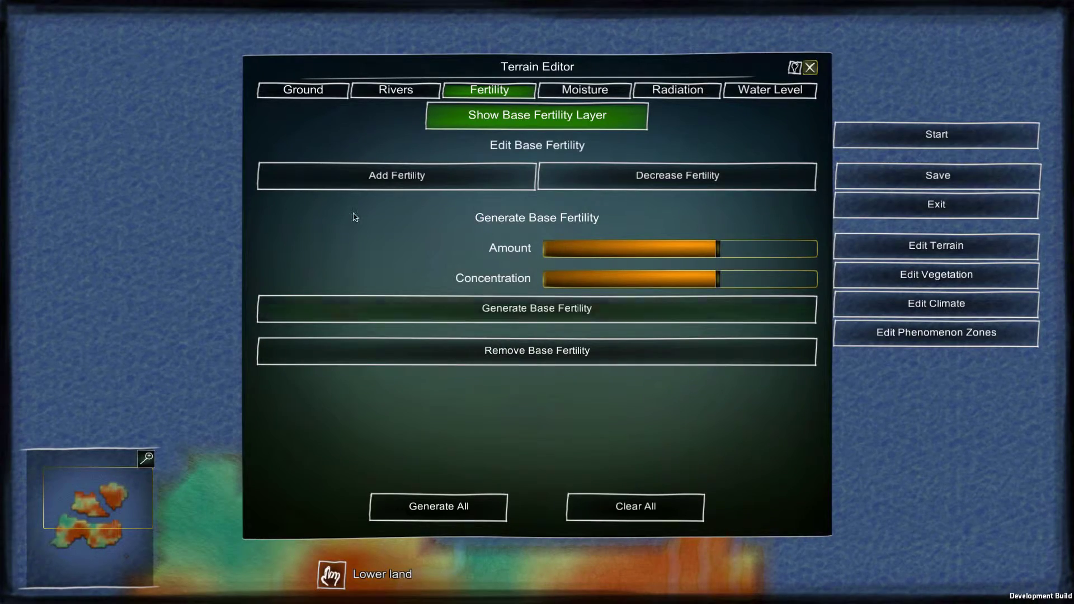
pyautogui.moveTo(379, 76); pyautogui.dragTo(625, 48)
pyautogui.click(582, 333)
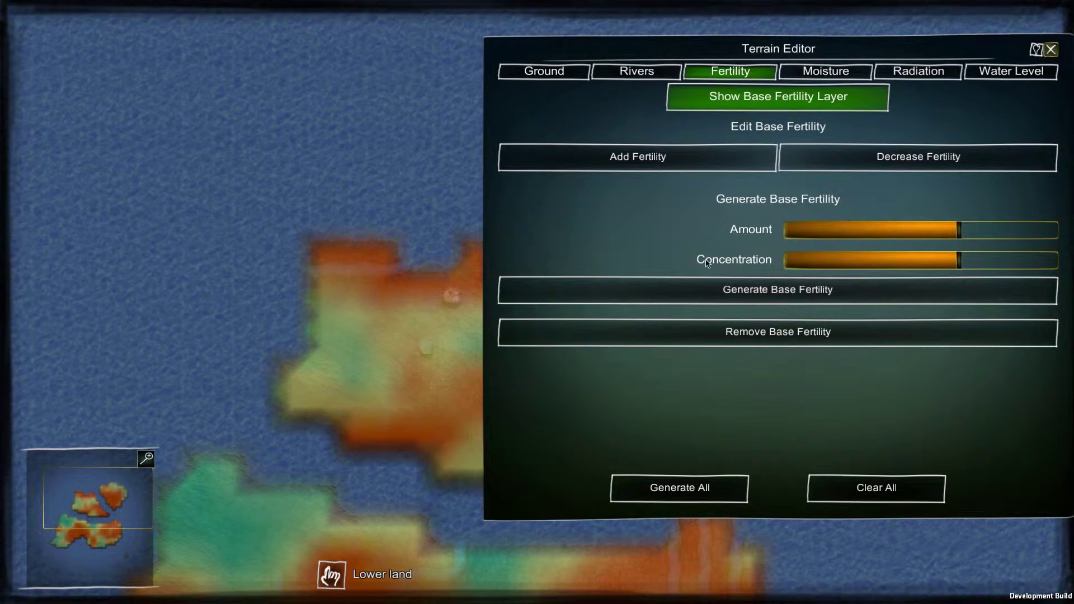
# Paint added fertility across the upper-left island, then close the Terrain Editor.
pyautogui.click(639, 159)
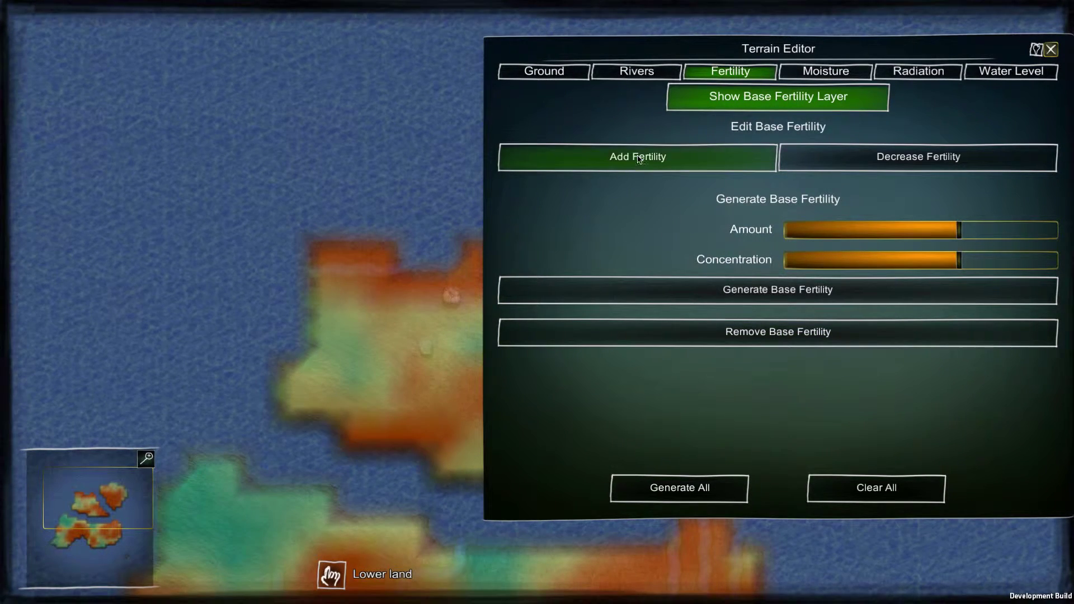
pyautogui.click(385, 354)
pyautogui.moveTo(367, 362)
pyautogui.mouseDown()
pyautogui.moveTo(300, 391)
pyautogui.moveTo(332, 350)
pyautogui.moveTo(336, 319)
pyautogui.moveTo(355, 307)
pyautogui.moveTo(418, 330)
pyautogui.moveTo(427, 364)
pyautogui.moveTo(408, 398)
pyautogui.moveTo(358, 405)
pyautogui.moveTo(401, 415)
pyautogui.mouseUp()
pyautogui.press('d')
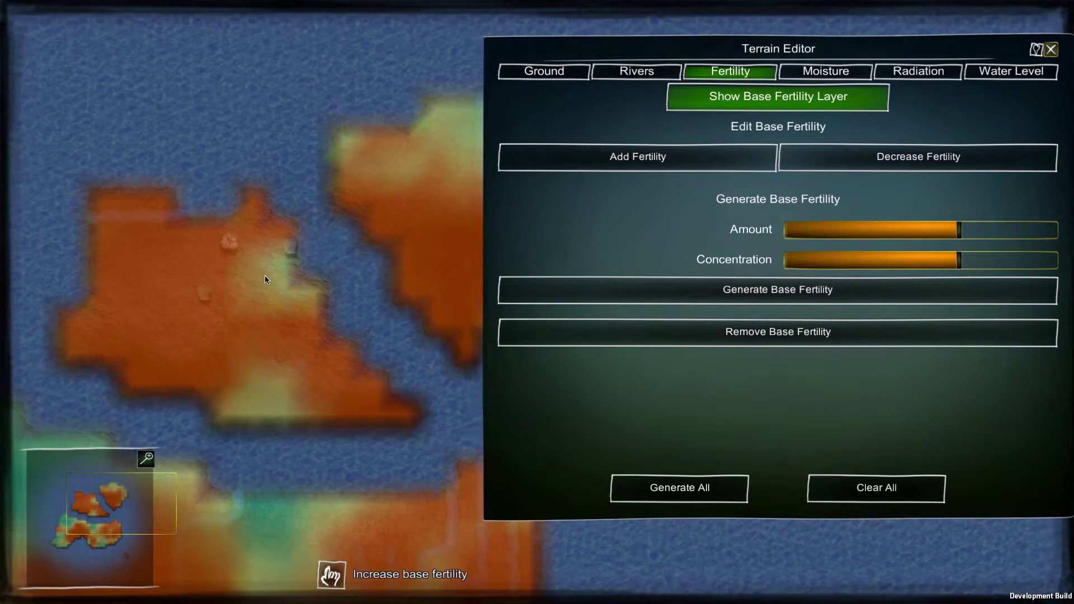
pyautogui.click(1051, 49)
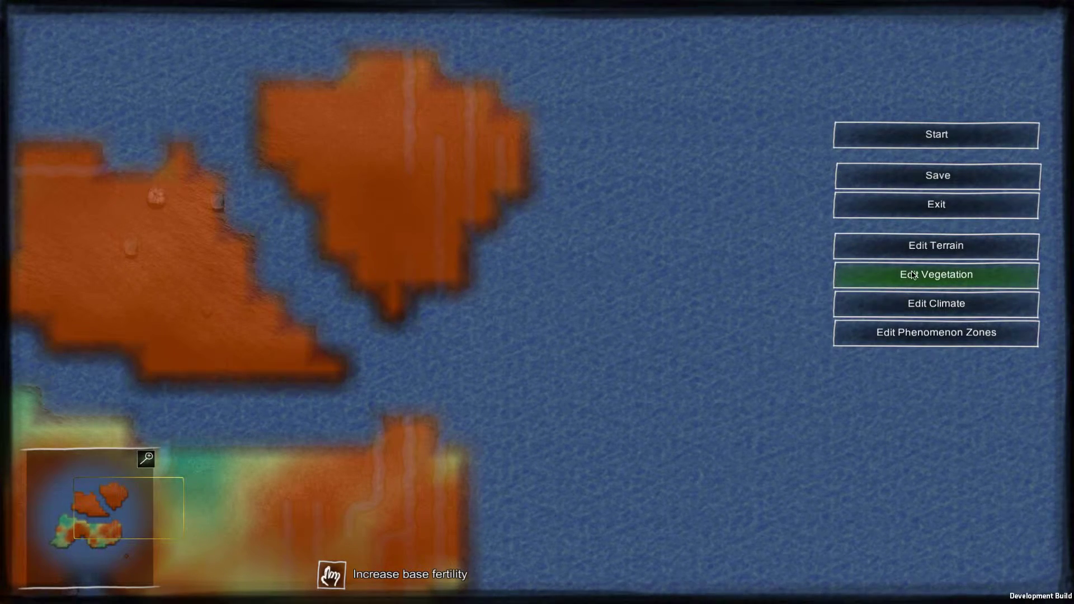
# Open the Vegetation Editor and select the Canna magnus plant.
pyautogui.click(990, 281)
pyautogui.moveTo(396, 43); pyautogui.dragTo(534, 45)
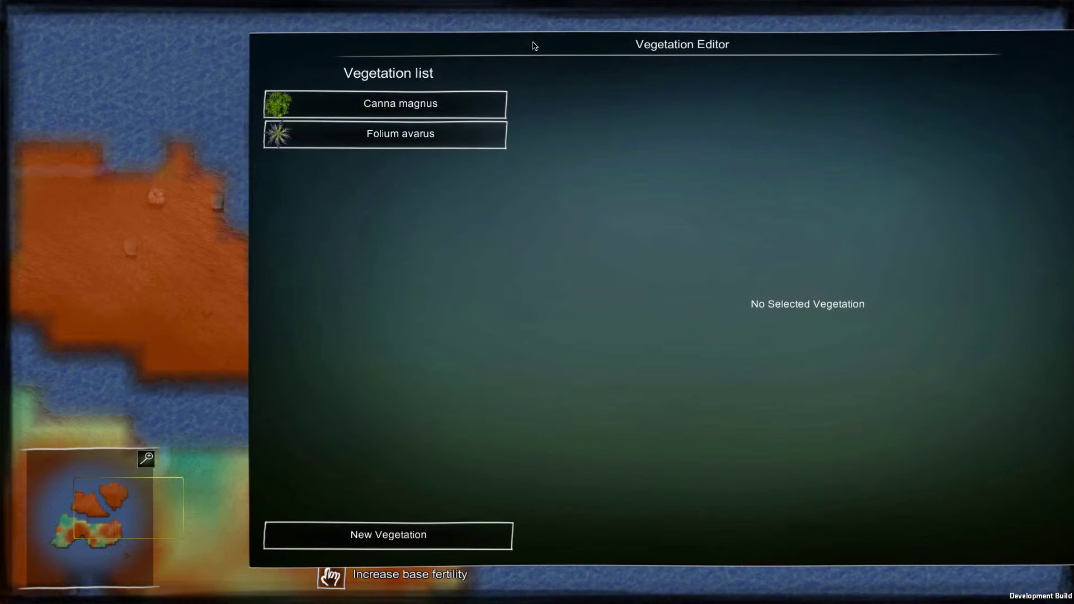
pyautogui.click(425, 116)
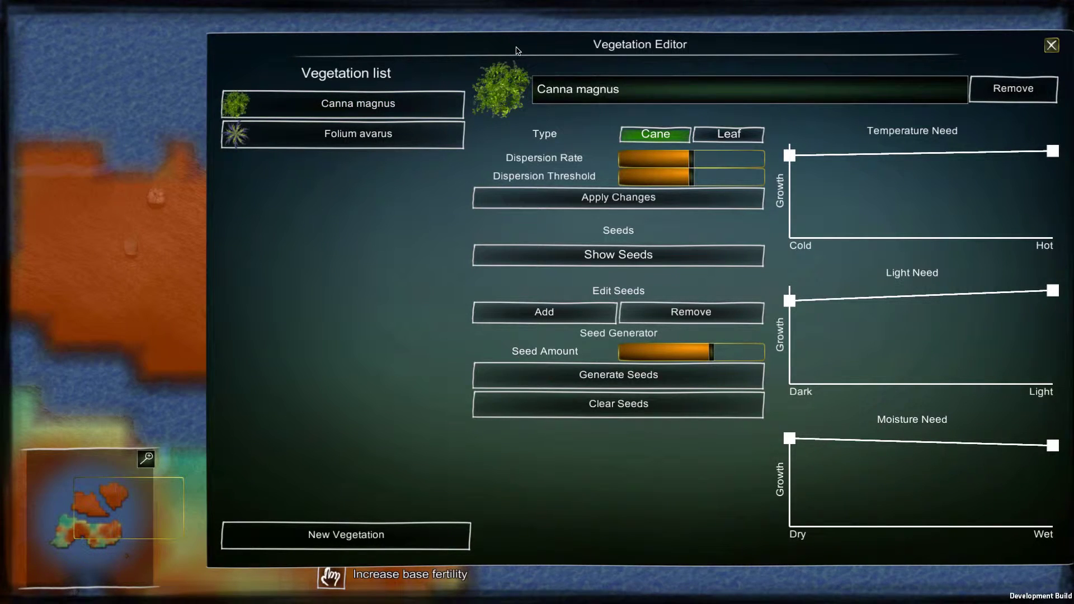
pyautogui.click(125, 497)
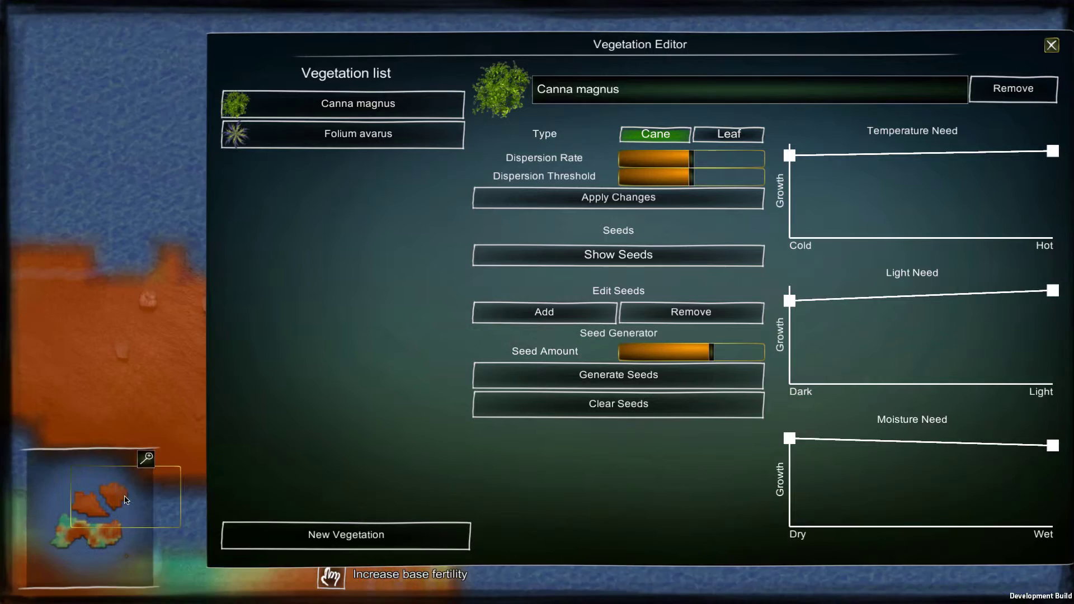
pyautogui.moveTo(125, 499); pyautogui.dragTo(116, 501)
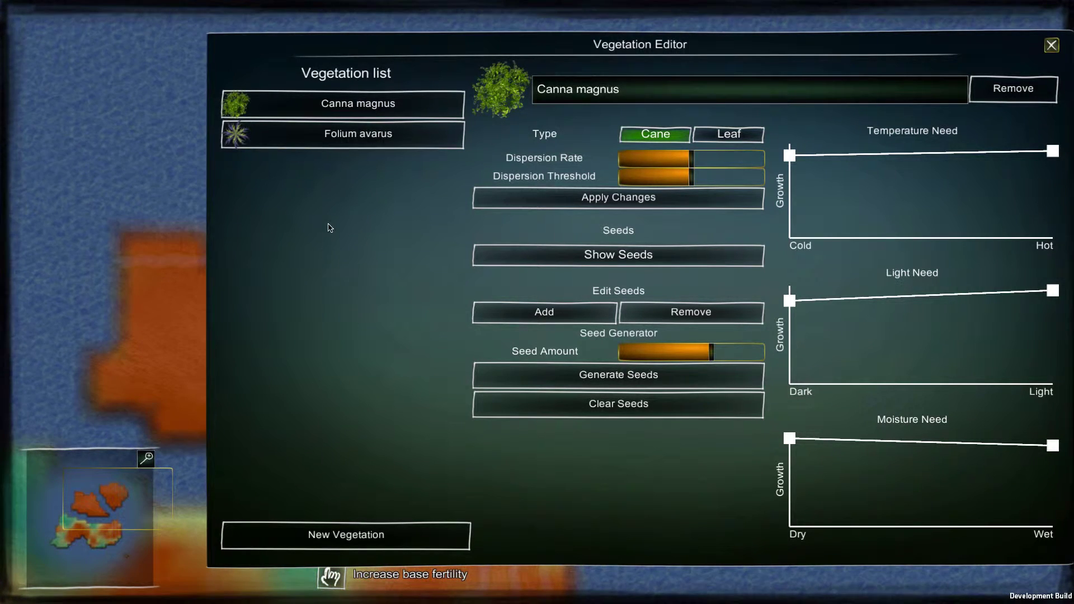
# Compare with Folium avarus, then keep Canna magnus as Cane type with Show Seeds on.
pyautogui.click(356, 144)
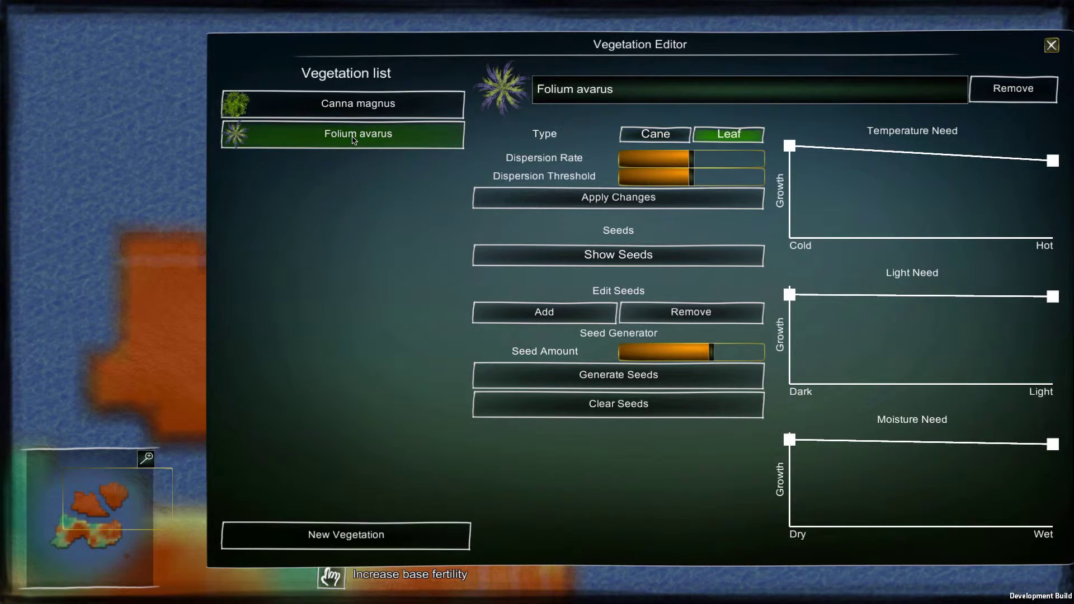
pyautogui.click(359, 107)
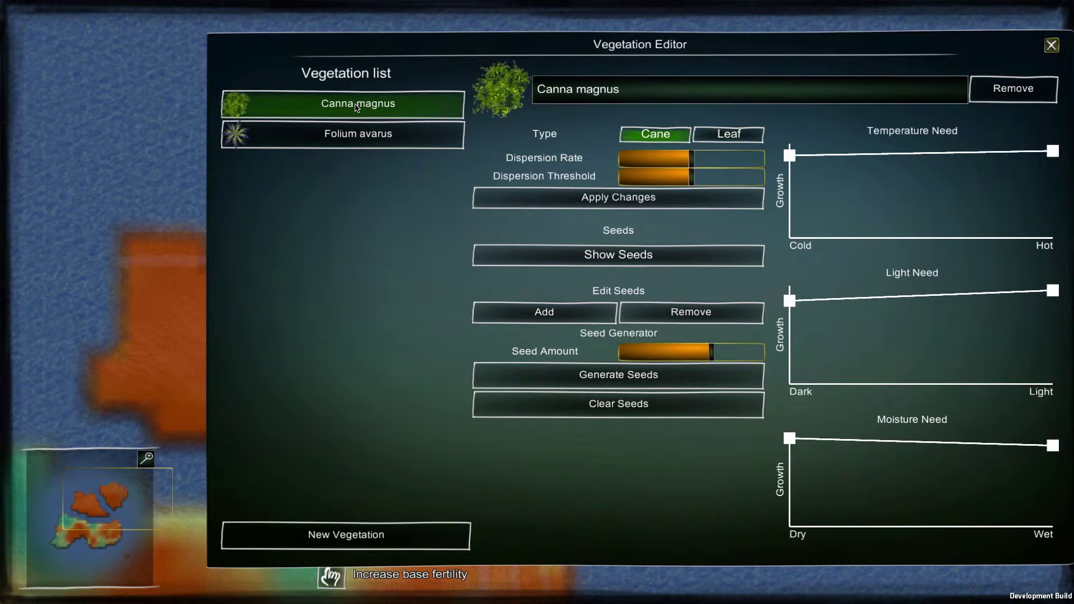
pyautogui.click(669, 137)
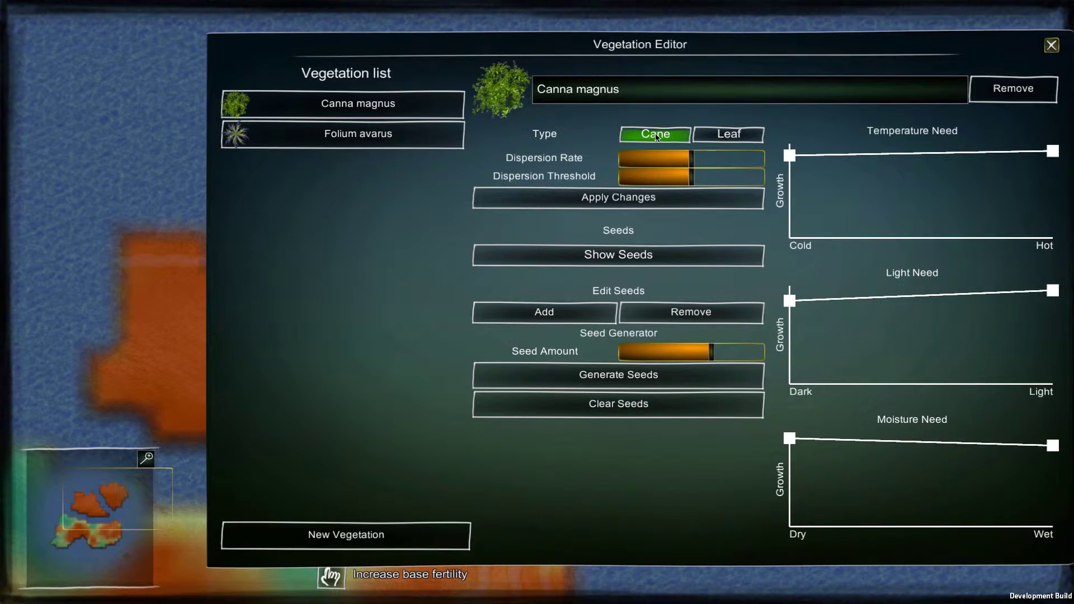
pyautogui.click(562, 256)
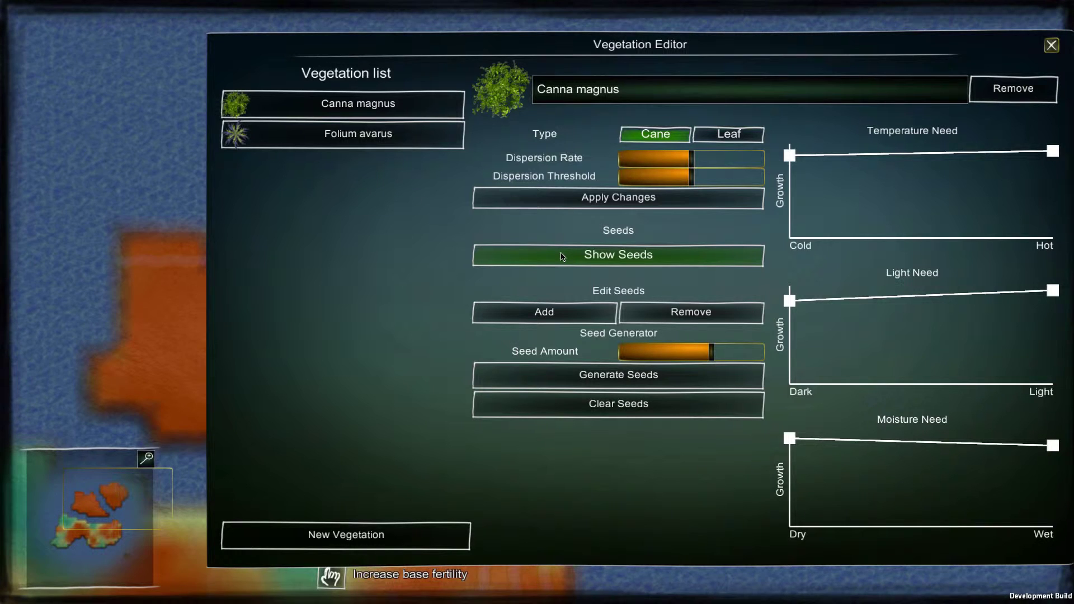
# Show Canna magnus seed coverage, move the editor aside and zoom out over the islands.
pyautogui.click(502, 254)
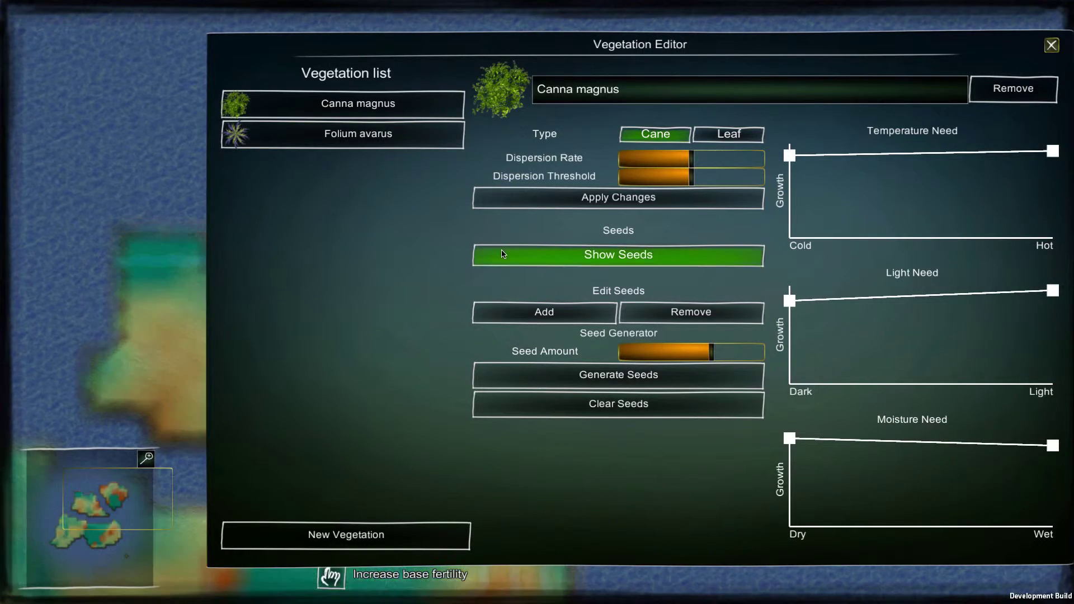
pyautogui.moveTo(438, 43); pyautogui.dragTo(548, 32)
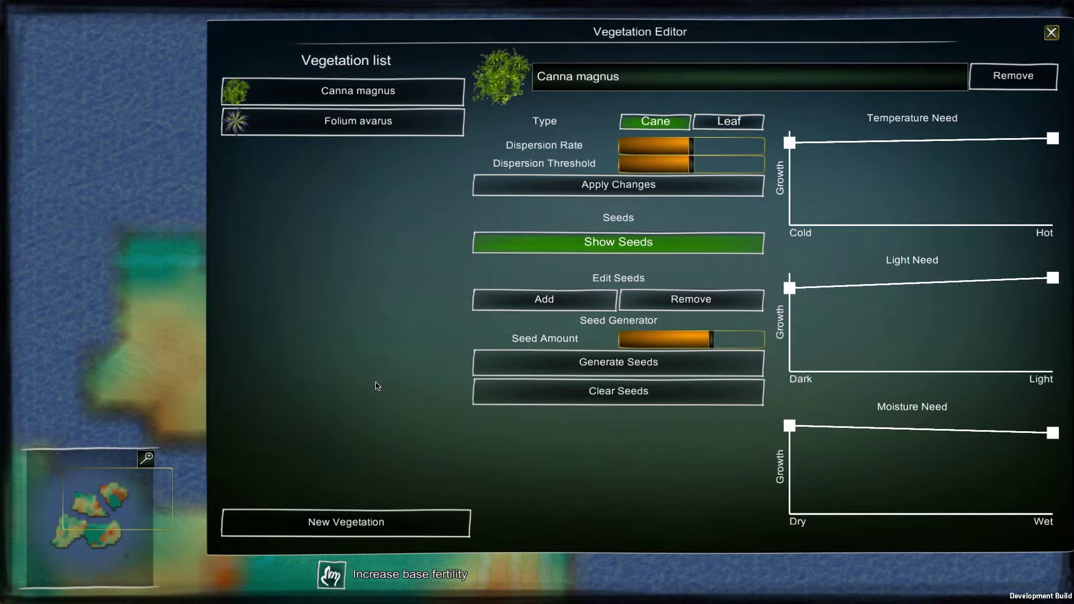
pyautogui.moveTo(148, 372); pyautogui.dragTo(70, 287)
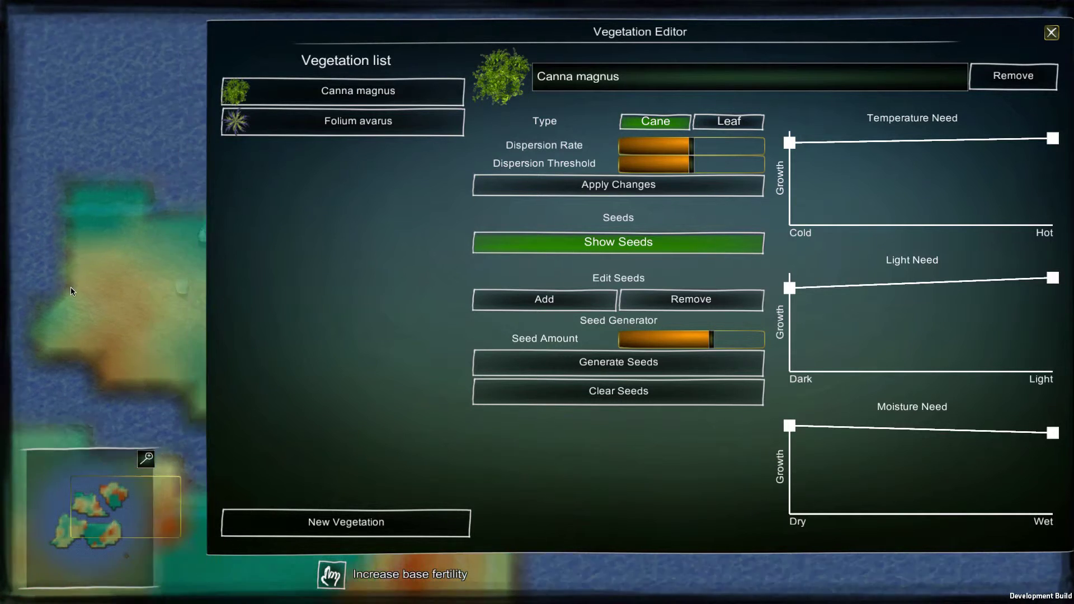
pyautogui.scroll(-3, 70, 287)
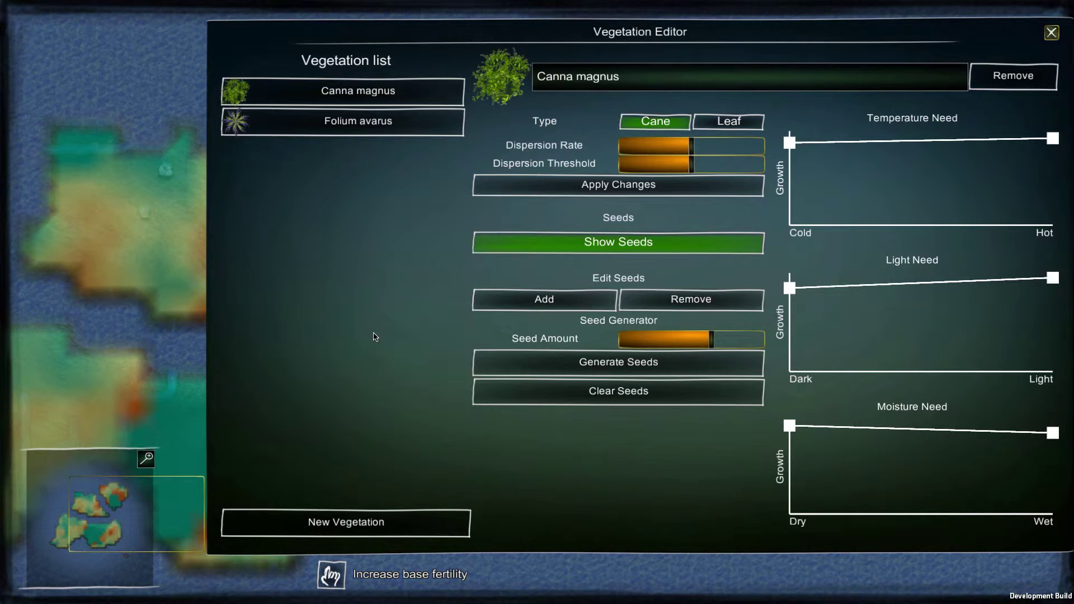
# Remove all Canna magnus seeds from the upper-left island's orange patches, then select Folium avarus.
pyautogui.click(691, 299)
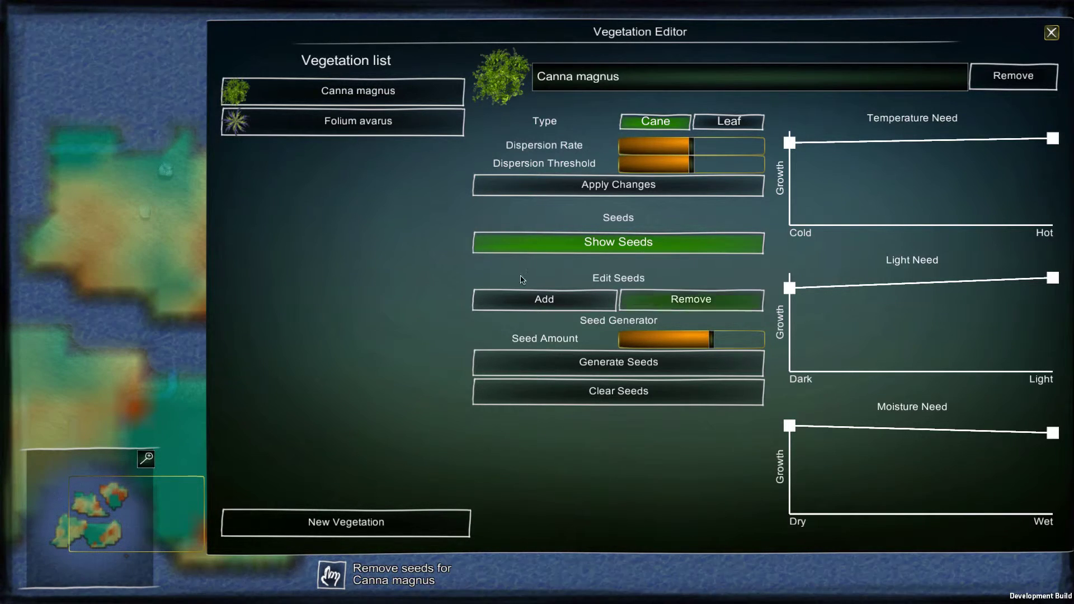
pyautogui.click(120, 209)
pyautogui.moveTo(105, 229)
pyautogui.mouseDown()
pyautogui.moveTo(78, 249)
pyautogui.moveTo(61, 188)
pyautogui.moveTo(115, 259)
pyautogui.mouseUp()
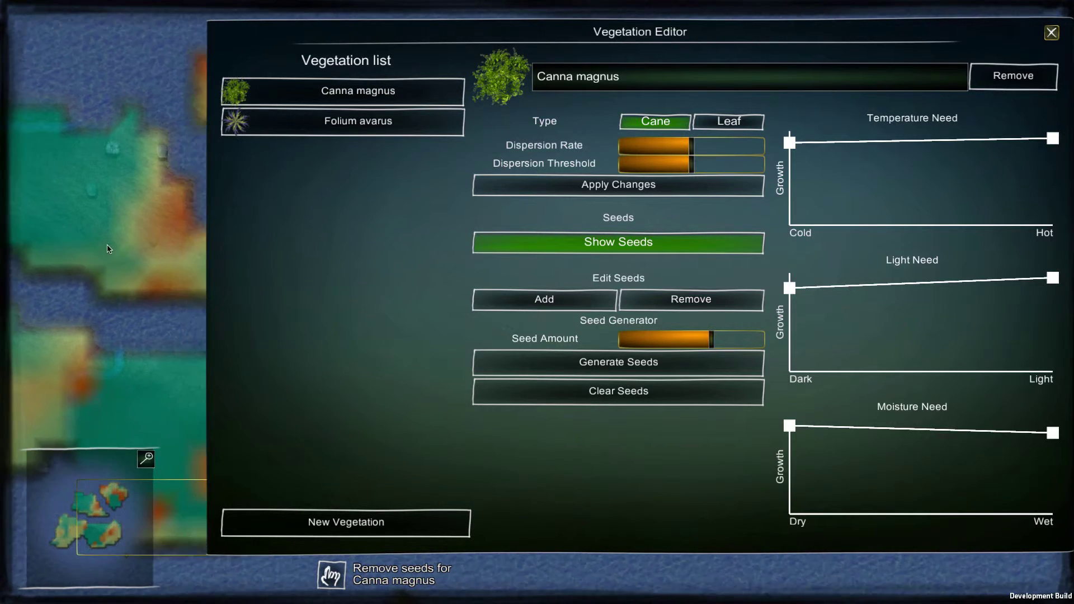
pyautogui.moveTo(48, 253)
pyautogui.mouseDown()
pyautogui.moveTo(152, 189)
pyautogui.moveTo(164, 258)
pyautogui.mouseUp()
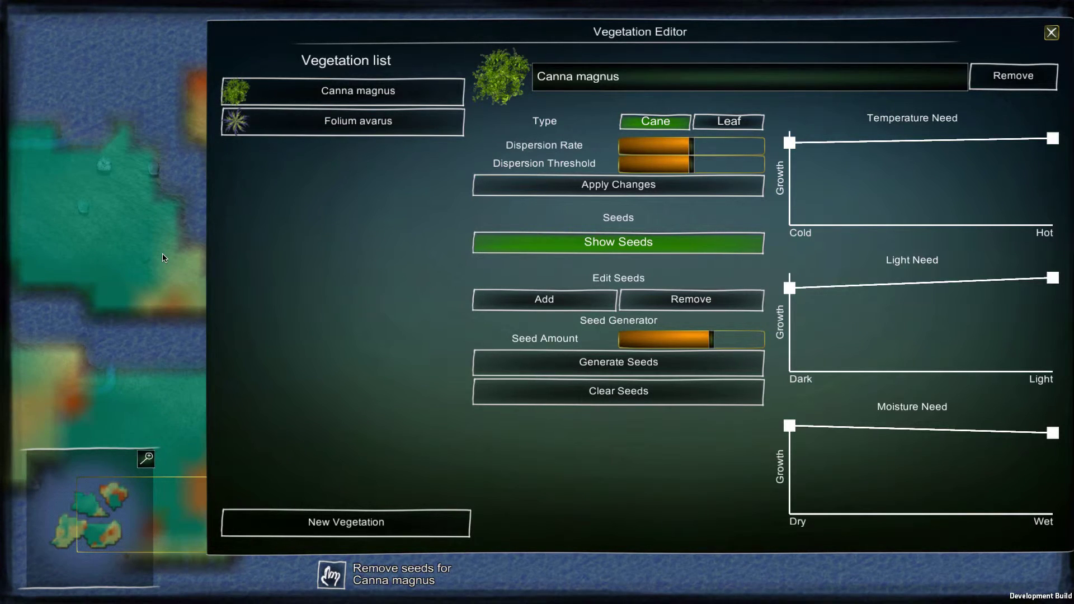
pyautogui.moveTo(182, 282)
pyautogui.mouseDown()
pyautogui.moveTo(181, 305)
pyautogui.moveTo(170, 228)
pyautogui.mouseUp()
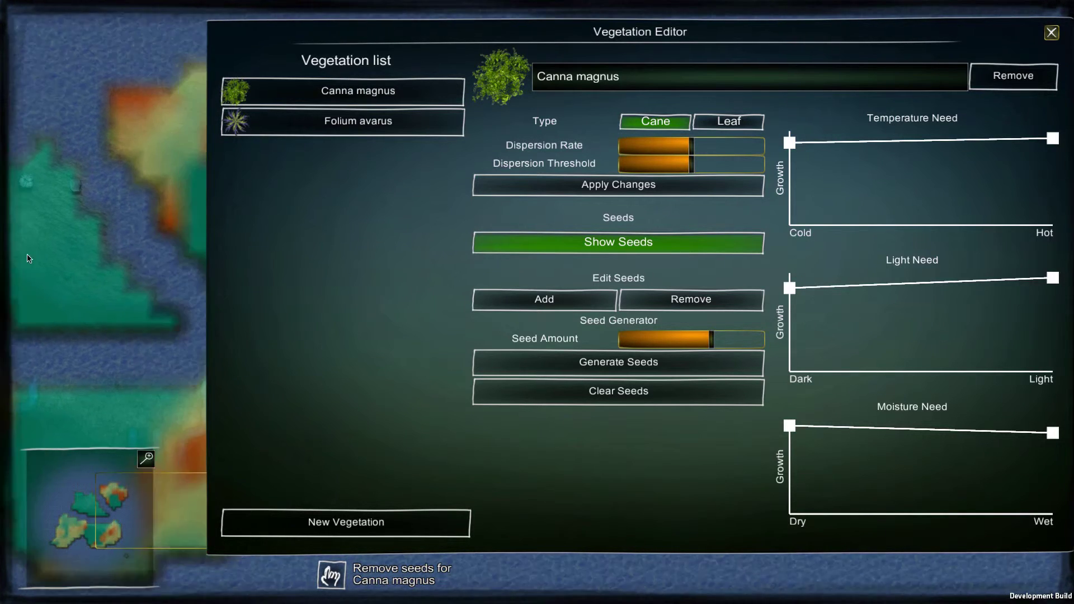
pyautogui.moveTo(110, 151)
pyautogui.mouseDown()
pyautogui.moveTo(60, 126)
pyautogui.moveTo(118, 184)
pyautogui.mouseUp()
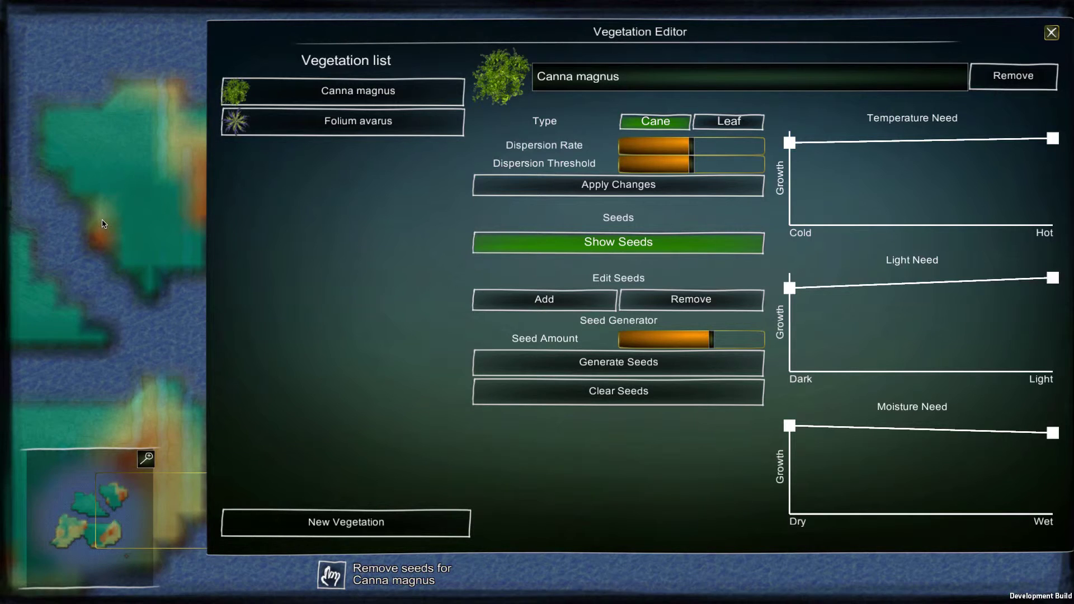
pyautogui.click(358, 121)
# Paint Canna magnus seeds across the whole upper-right island and close the Vegetation Editor.
pyautogui.click(582, 308)
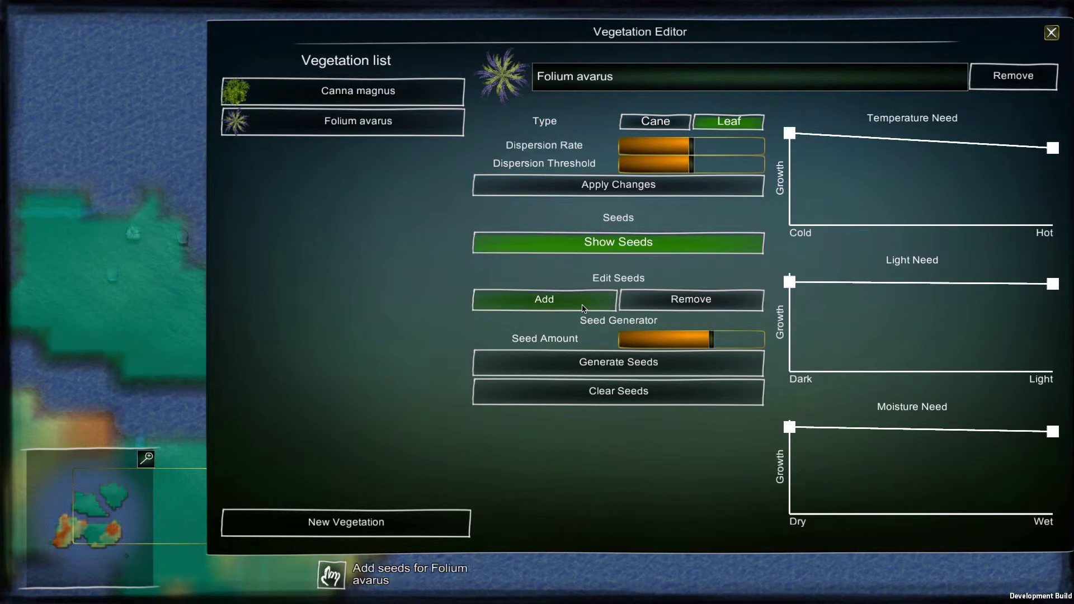
pyautogui.moveTo(100, 305)
pyautogui.mouseDown()
pyautogui.moveTo(106, 335)
pyautogui.moveTo(89, 313)
pyautogui.moveTo(61, 319)
pyautogui.moveTo(39, 306)
pyautogui.moveTo(44, 252)
pyautogui.moveTo(71, 221)
pyautogui.moveTo(162, 263)
pyautogui.moveTo(168, 299)
pyautogui.mouseUp()
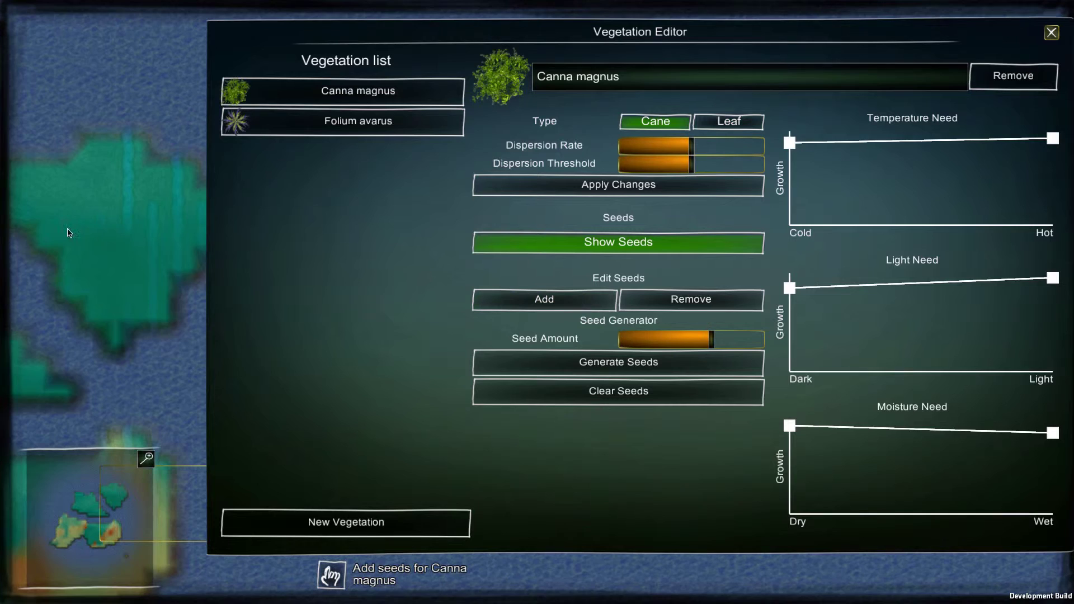
pyautogui.click(53, 197)
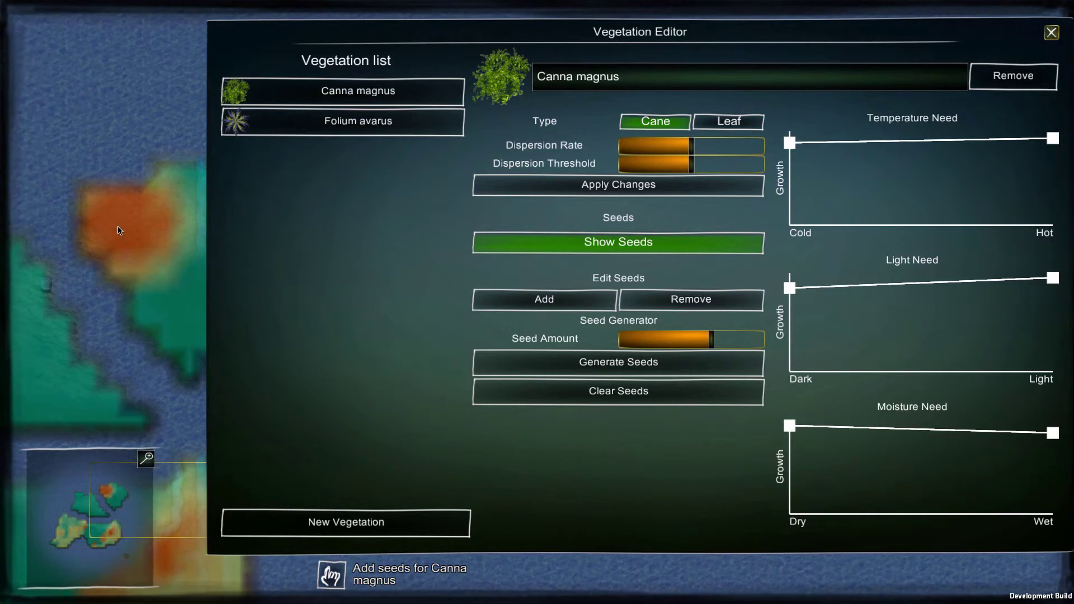
pyautogui.moveTo(122, 246)
pyautogui.mouseDown()
pyautogui.moveTo(129, 204)
pyautogui.moveTo(106, 207)
pyautogui.moveTo(92, 216)
pyautogui.moveTo(139, 236)
pyautogui.mouseUp()
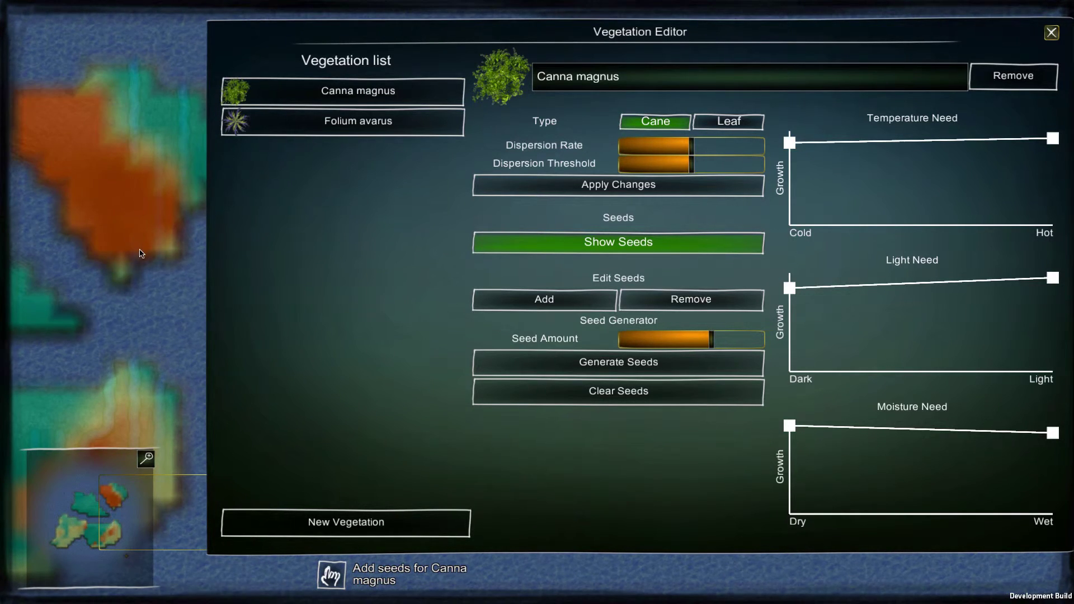
pyautogui.scroll(-3, 171, 154)
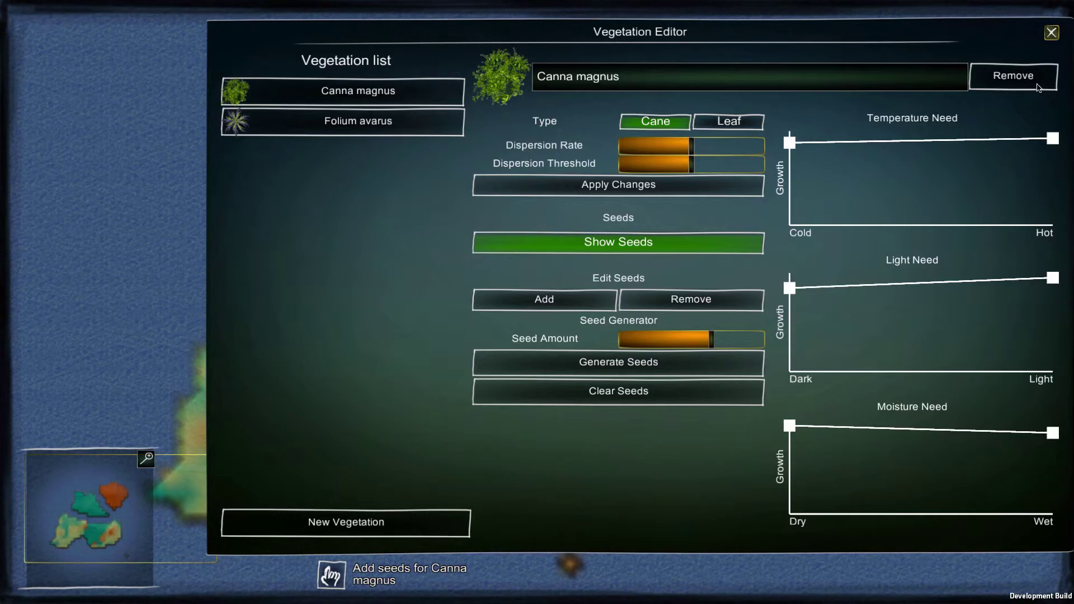
pyautogui.click(1051, 32)
pyautogui.moveTo(609, 408); pyautogui.dragTo(681, 302)
# Zoom in on the two seeded islands, opening and dismissing the Select action dialog.
pyautogui.scroll(3, 667, 273)
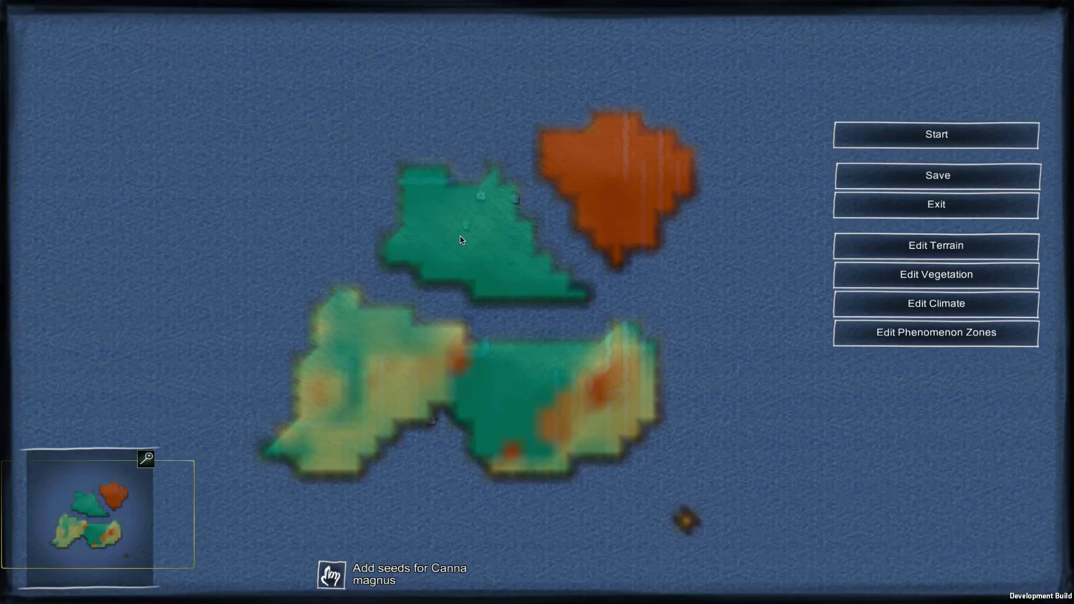
pyautogui.scroll(5, 565, 252)
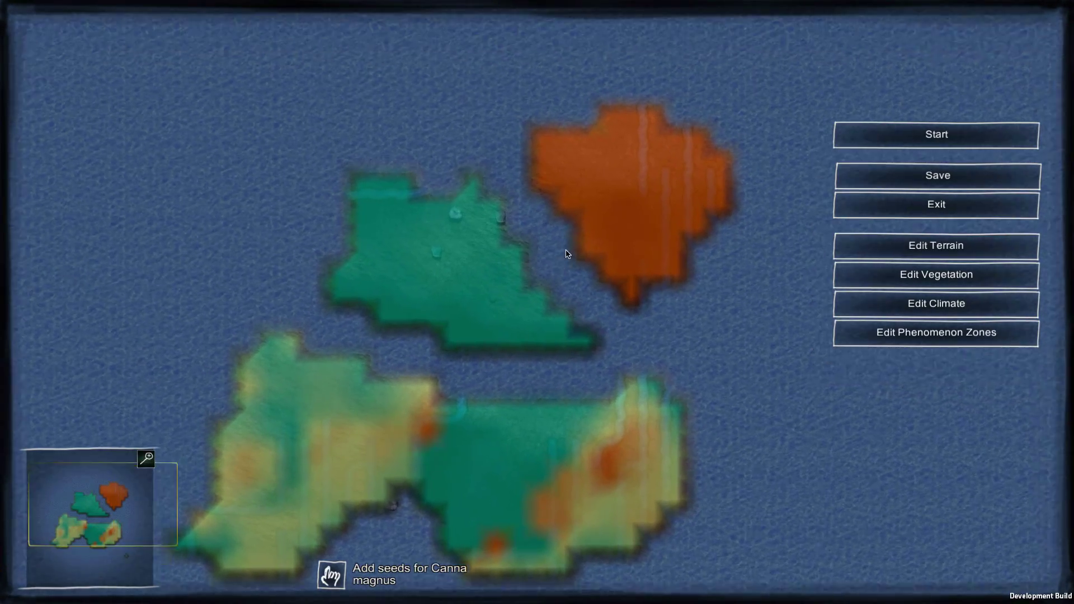
pyautogui.scroll(-6, 555, 275)
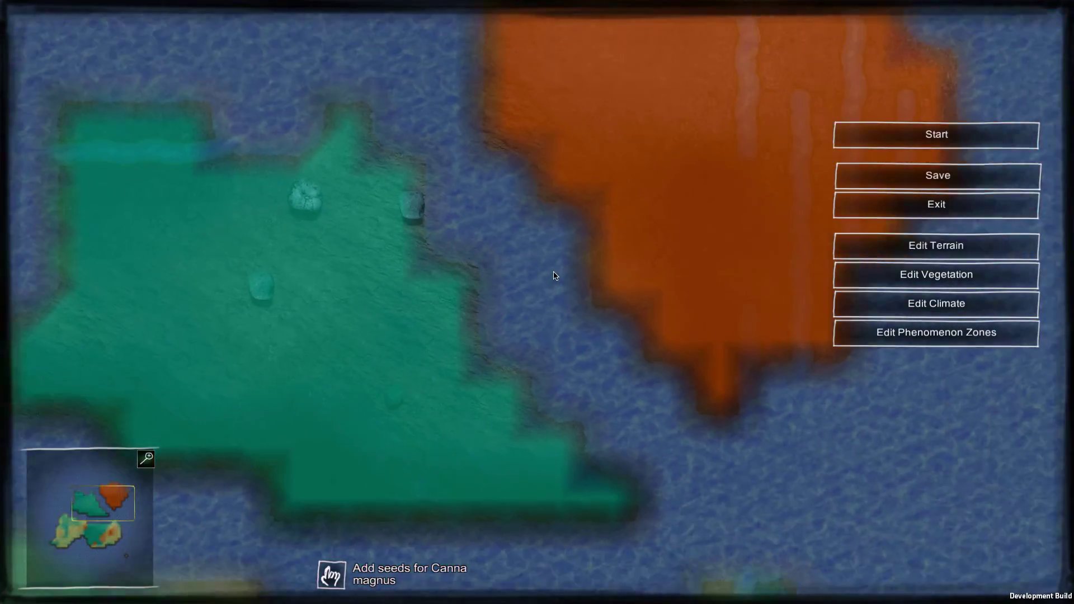
pyautogui.click(334, 582)
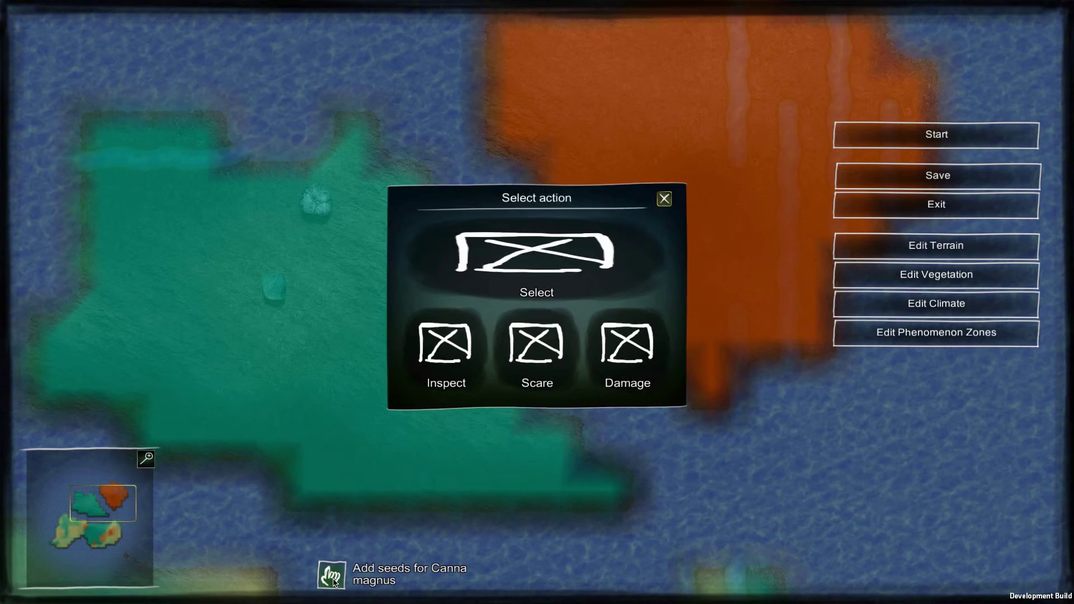
pyautogui.click(665, 199)
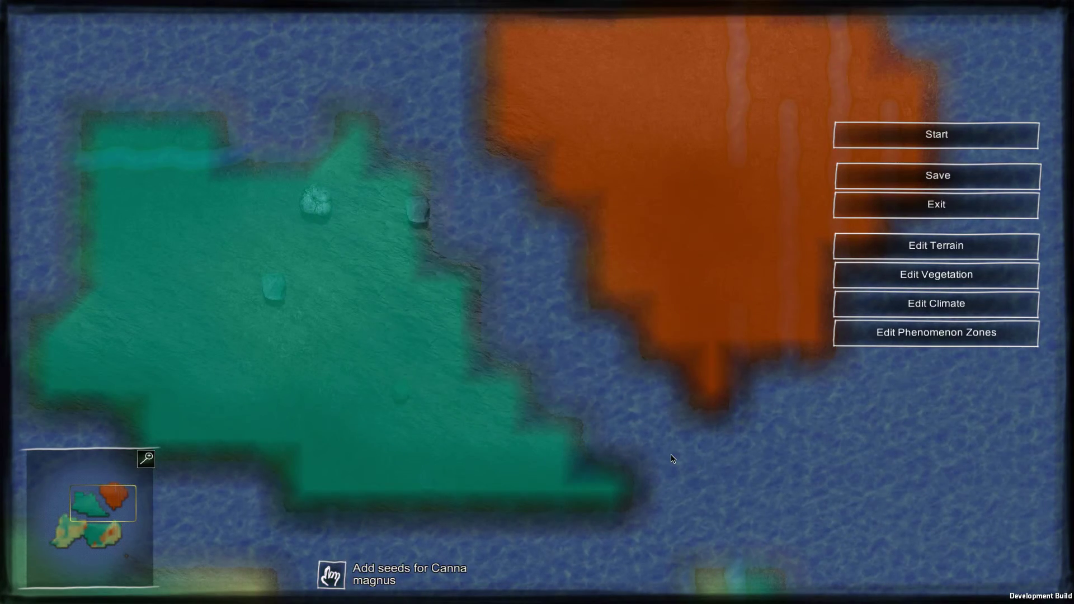
pyautogui.scroll(-2, 673, 459)
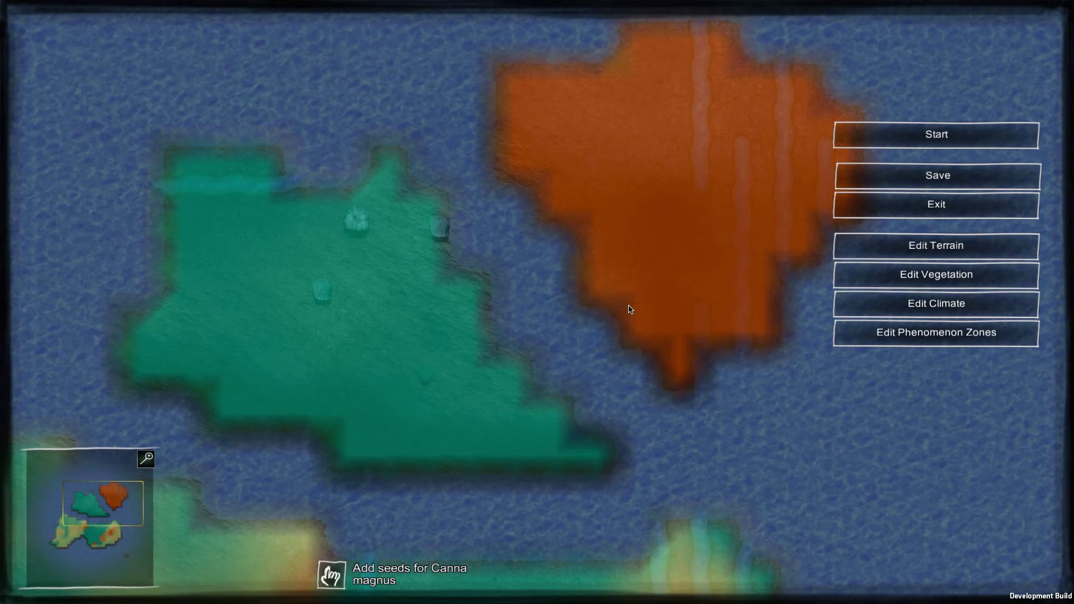
# Reopen the Vegetation Editor, select Canna magnus, and close the editor again.
pyautogui.click(934, 277)
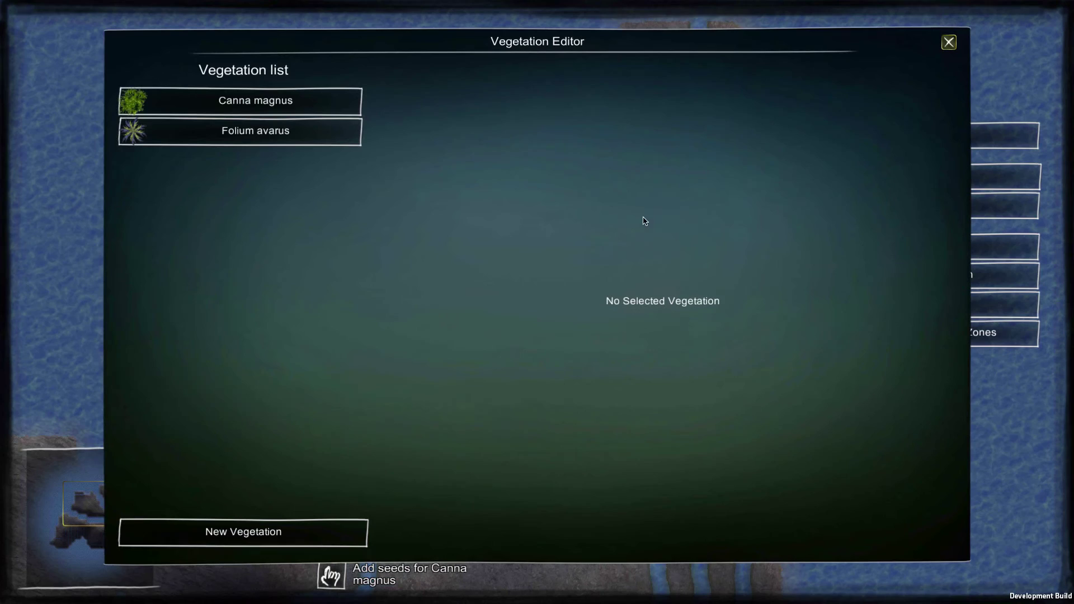
pyautogui.click(300, 102)
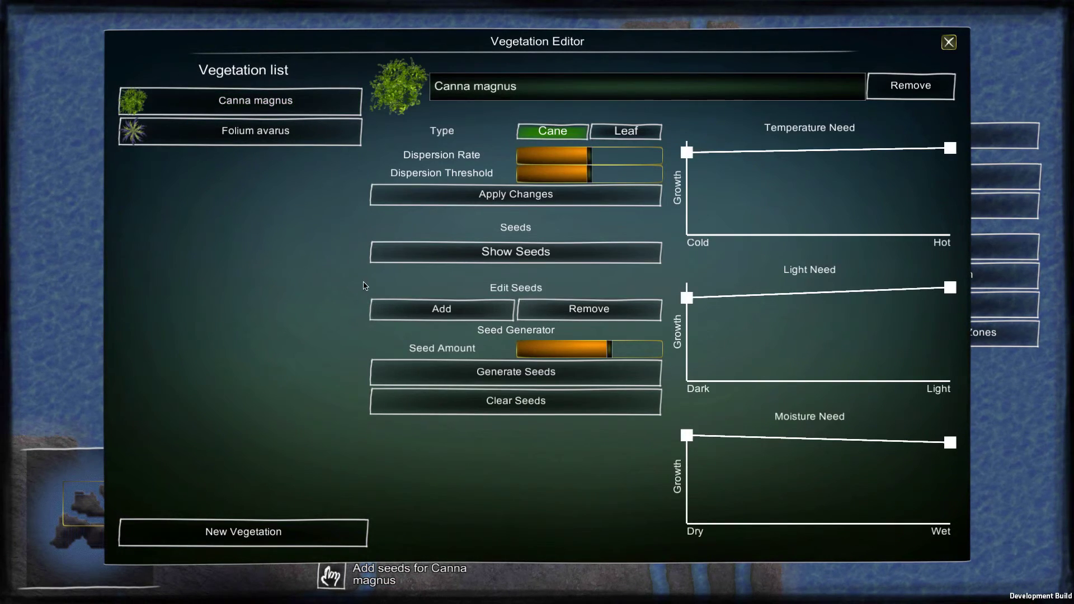
pyautogui.click(948, 43)
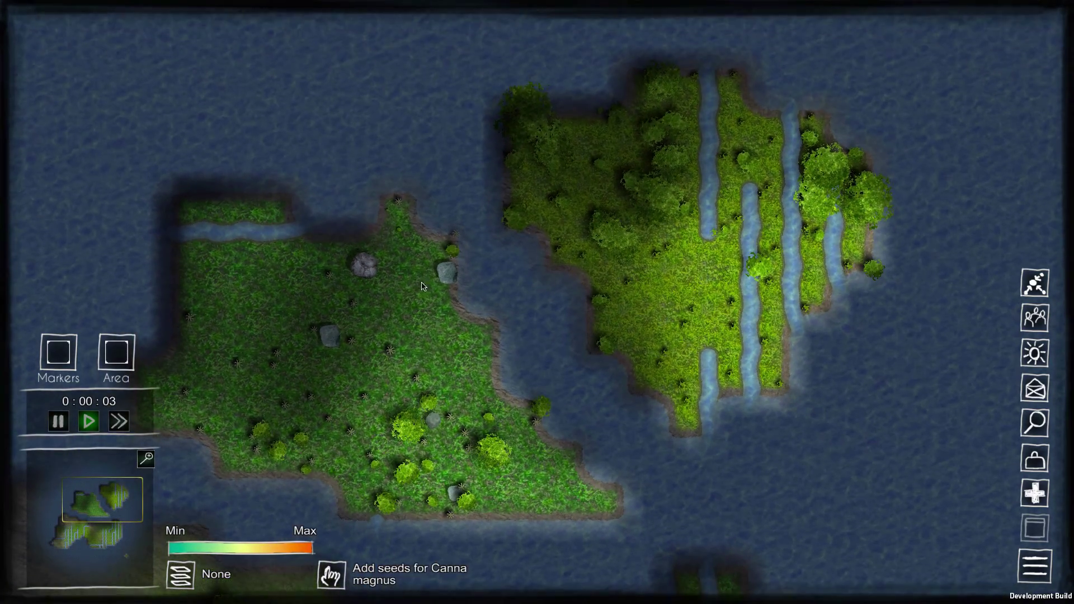
# Pan and zoom out over both vegetated islands as the simulation keeps running.
pyautogui.press('s')
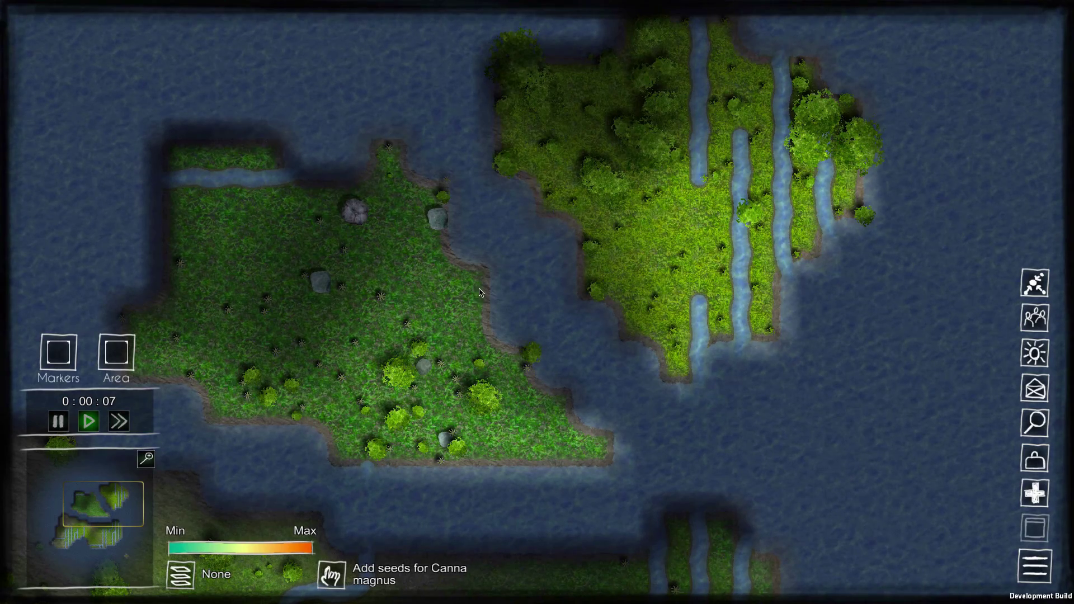
pyautogui.scroll(-3, 485, 303)
pyautogui.scroll(-1, 483, 305)
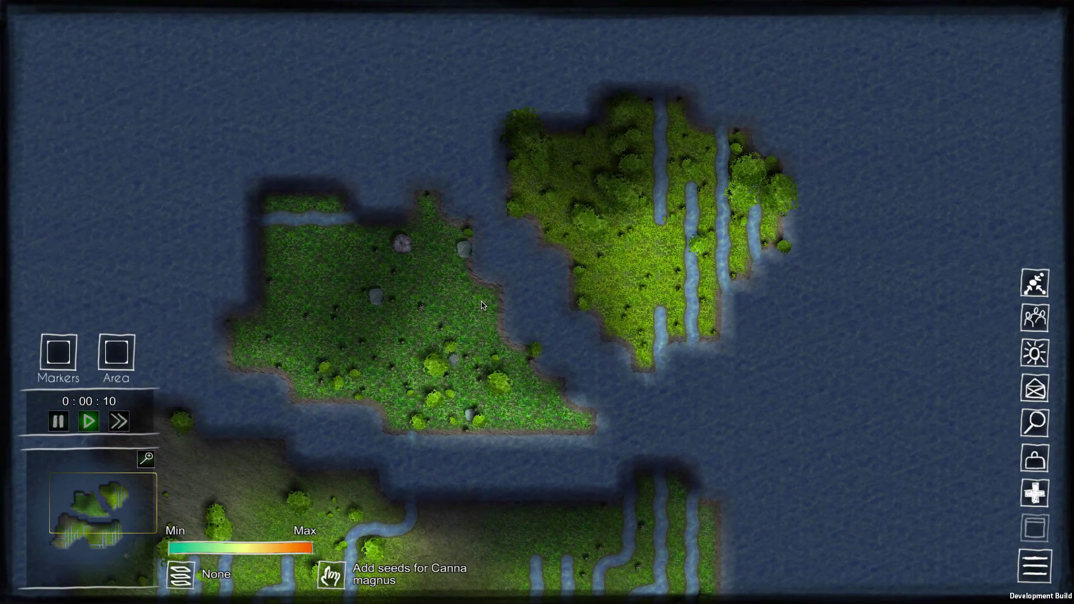